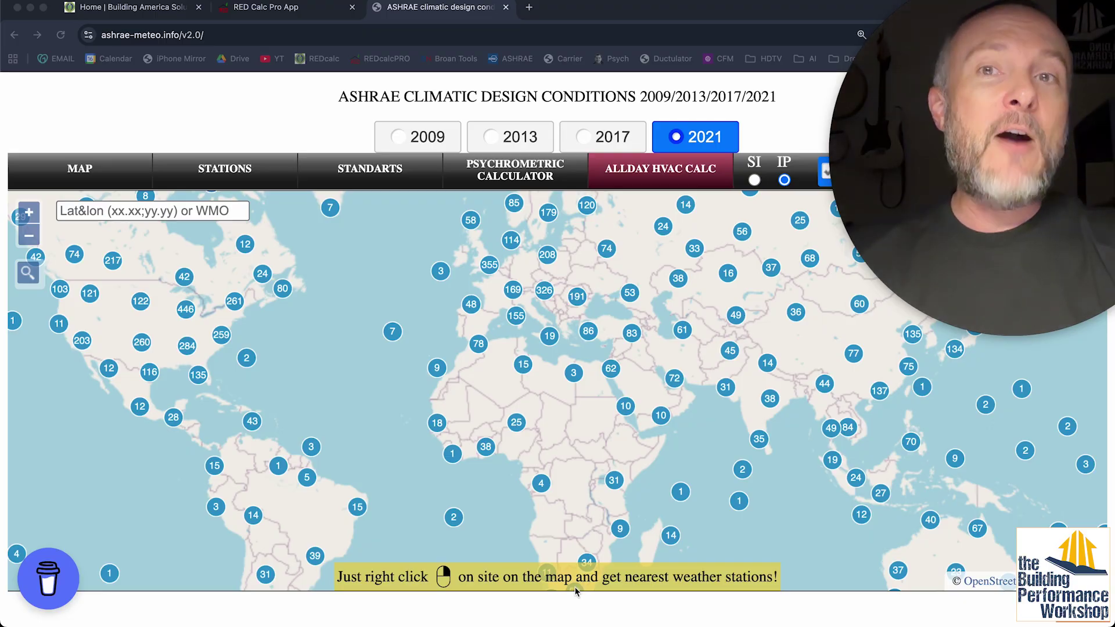
# Switch to the Building America Solution Center home page and look over its resource categories
pyautogui.click(129, 11)
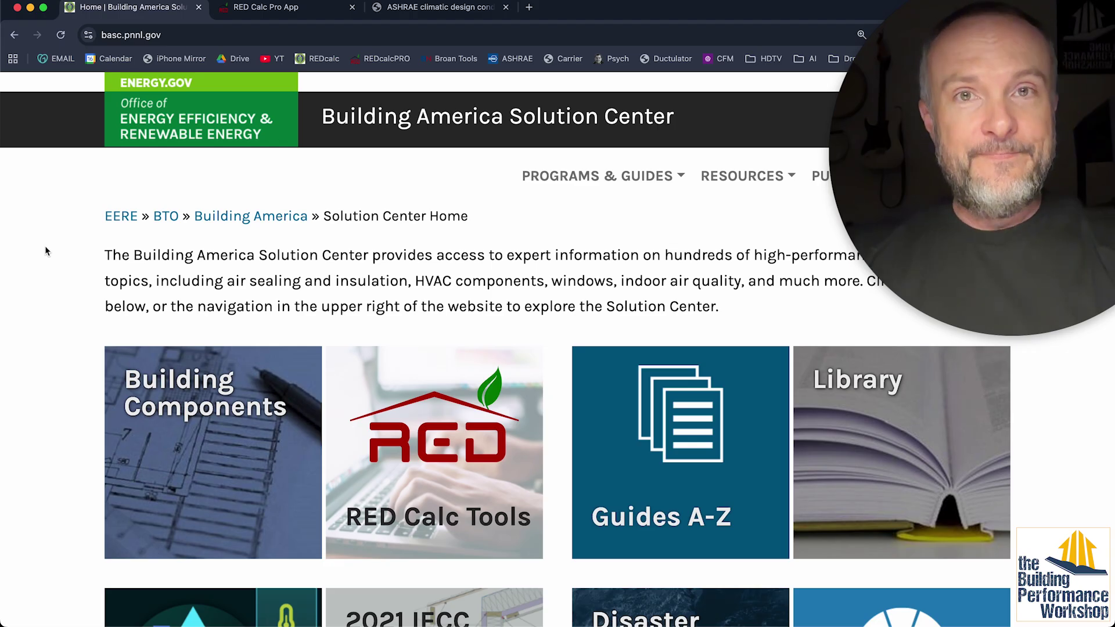
pyautogui.scroll(-3, 46, 251)
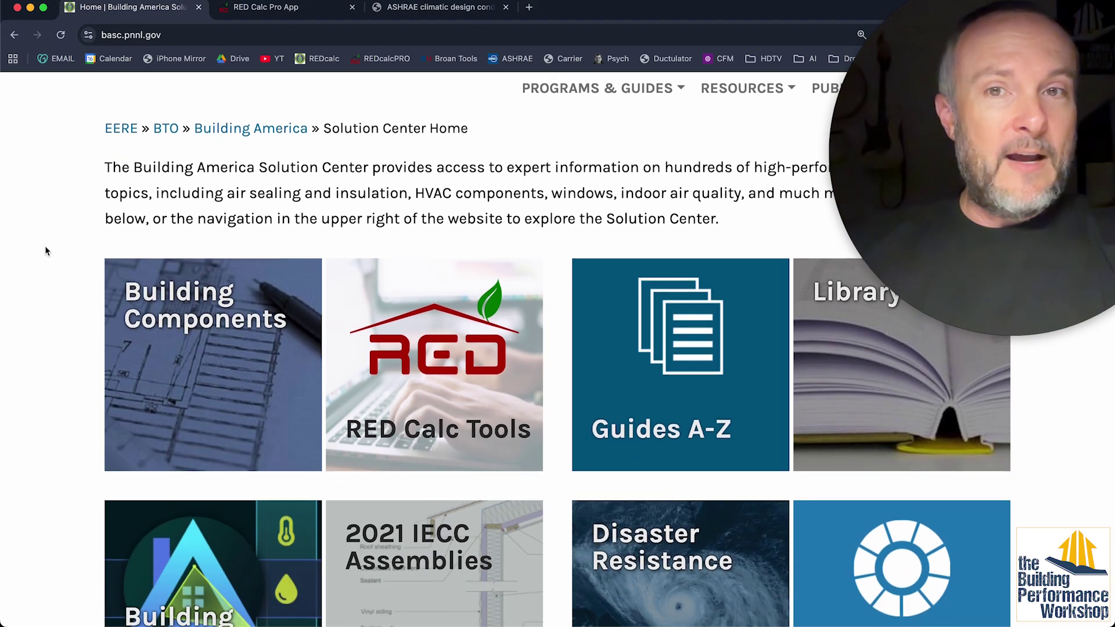
pyautogui.scroll(-5, 46, 251)
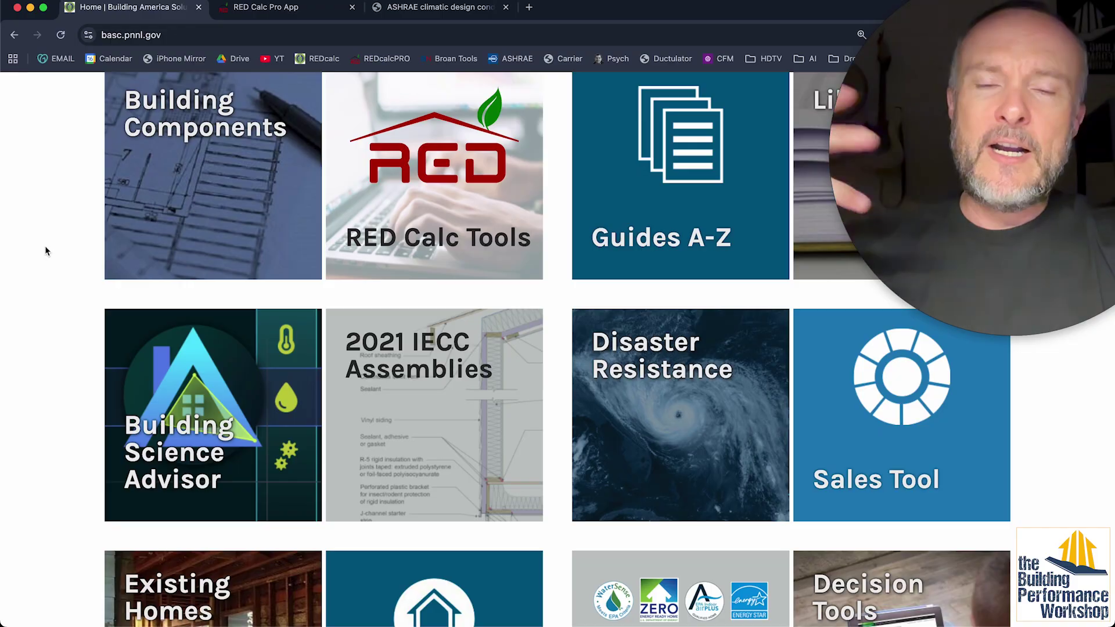
pyautogui.scroll(-6, 46, 251)
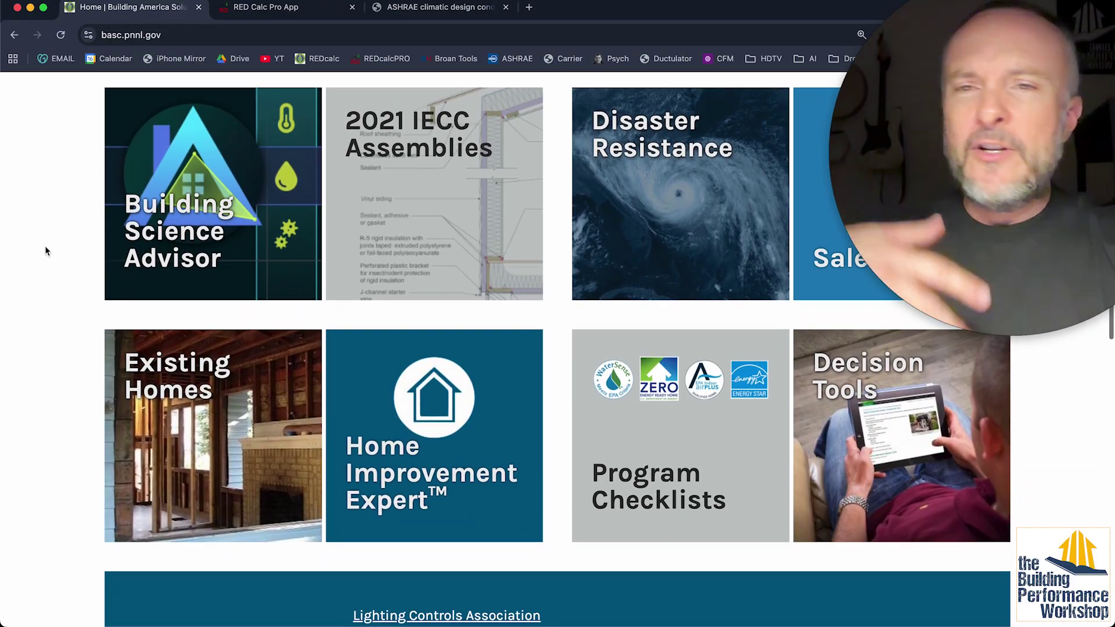
pyautogui.scroll(-2, 45, 251)
pyautogui.scroll(4, 46, 250)
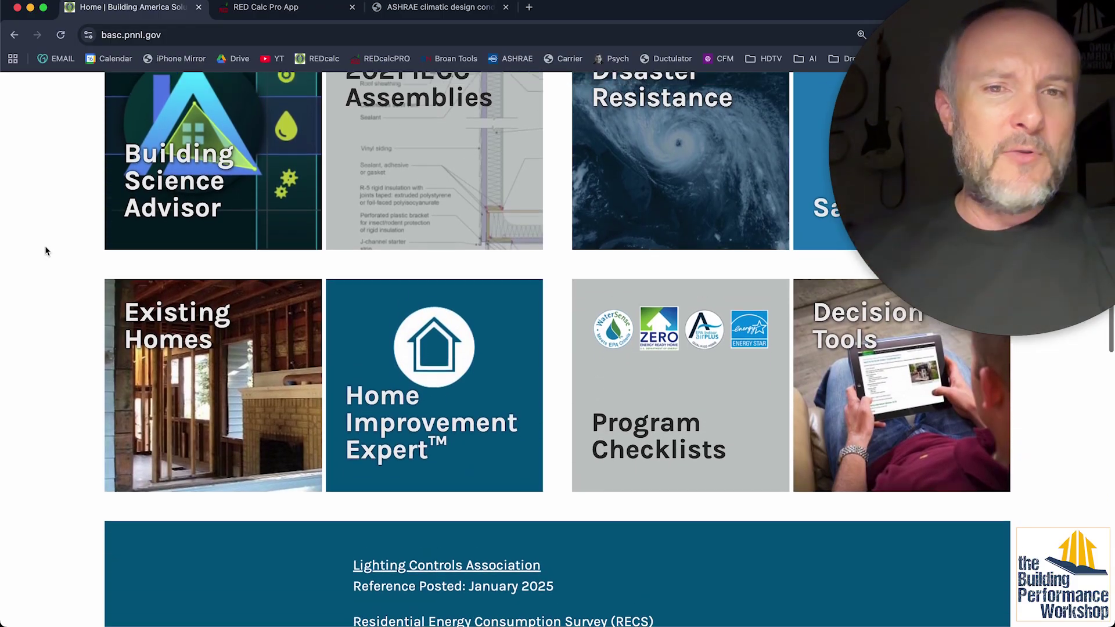
pyautogui.scroll(6, 46, 251)
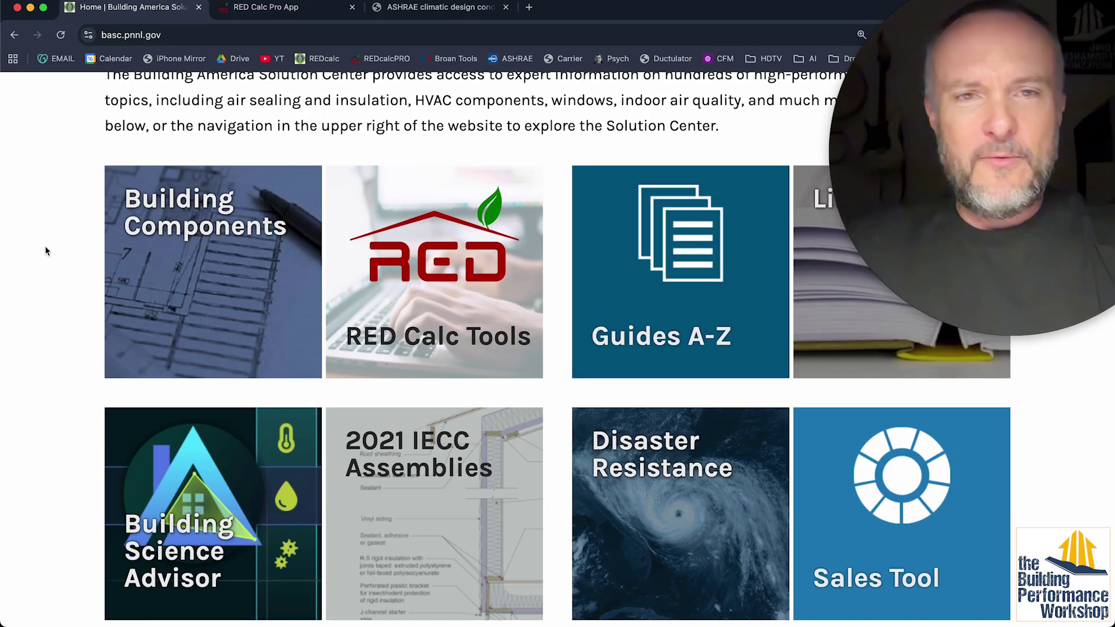
# Open the stand-alone RED Calc Tools page from RED Calc Tools and look through its list of calculators
pyautogui.click(443, 289)
pyautogui.scroll(-6, 248, 342)
pyautogui.scroll(-5, 248, 343)
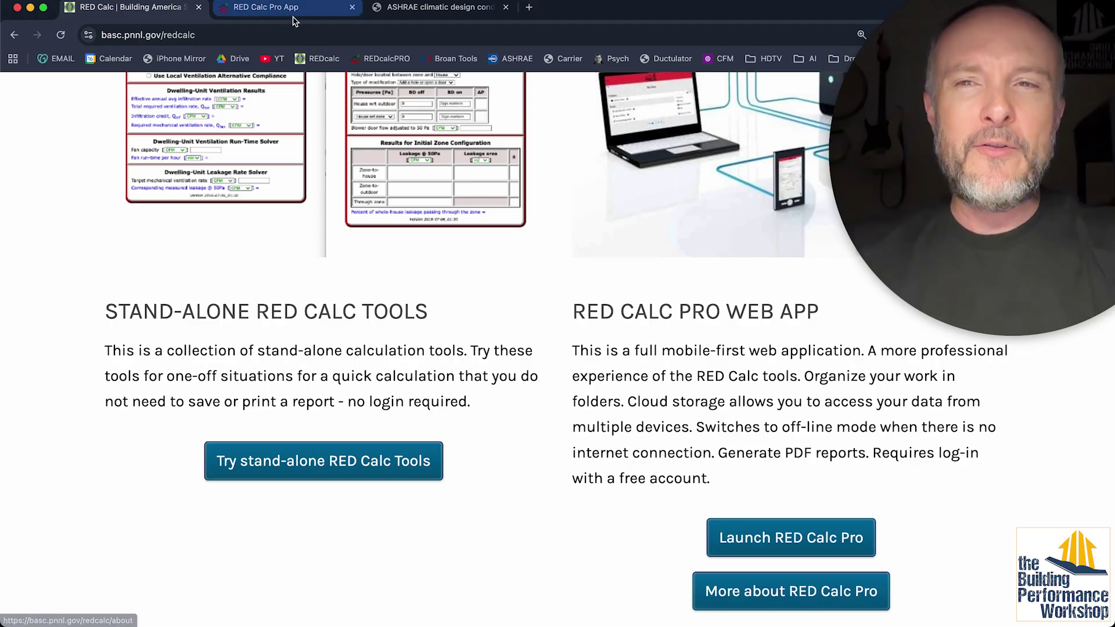
pyautogui.click(367, 461)
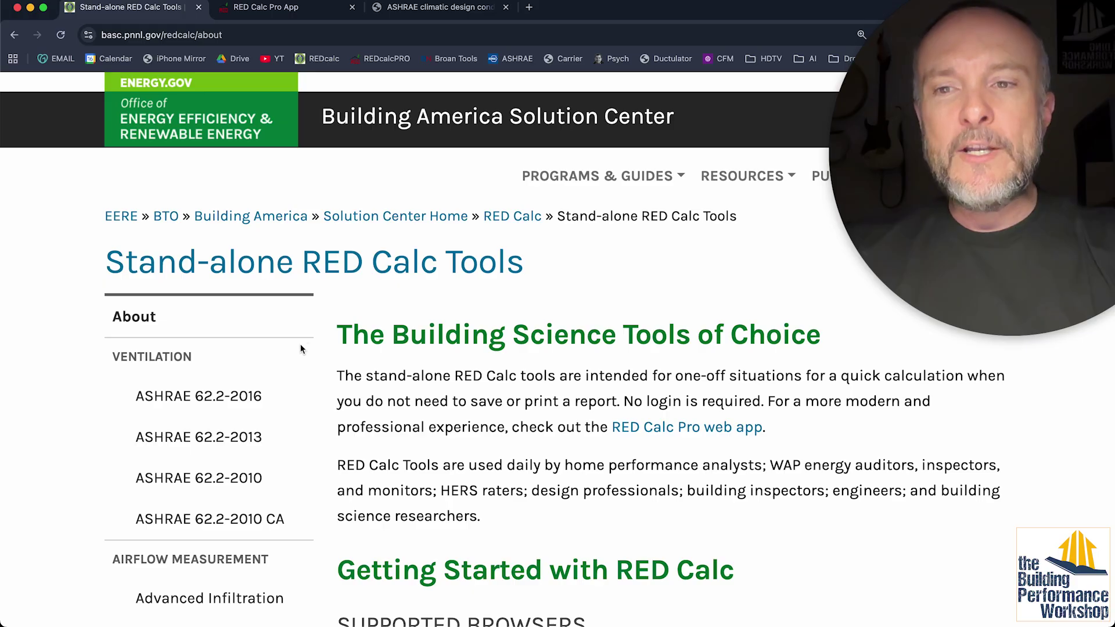
pyautogui.scroll(-10, 300, 349)
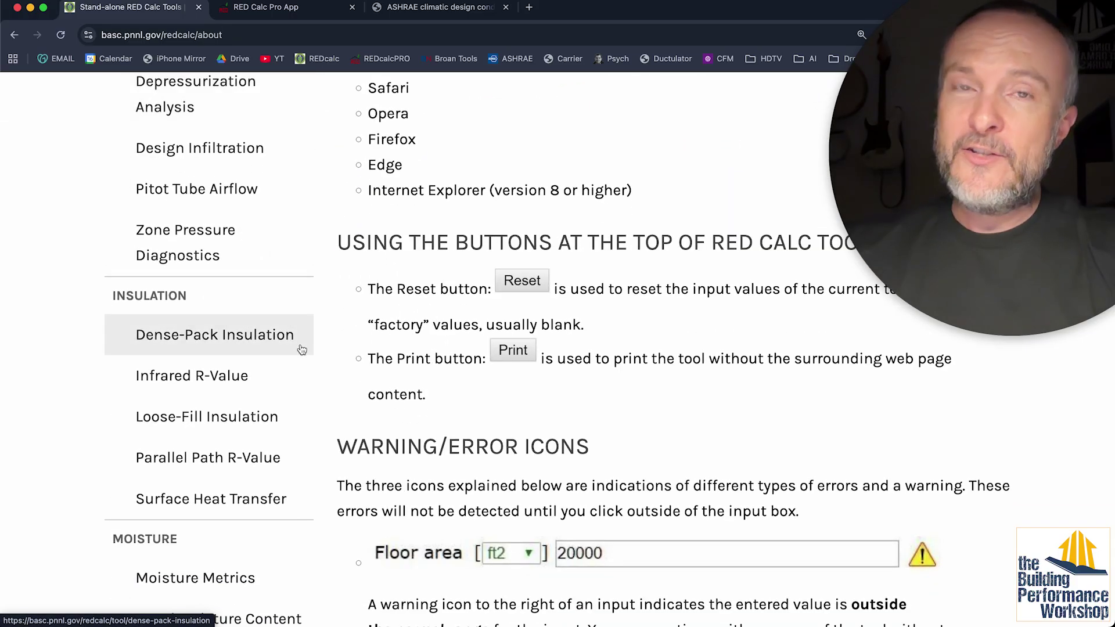
pyautogui.scroll(-7, 300, 349)
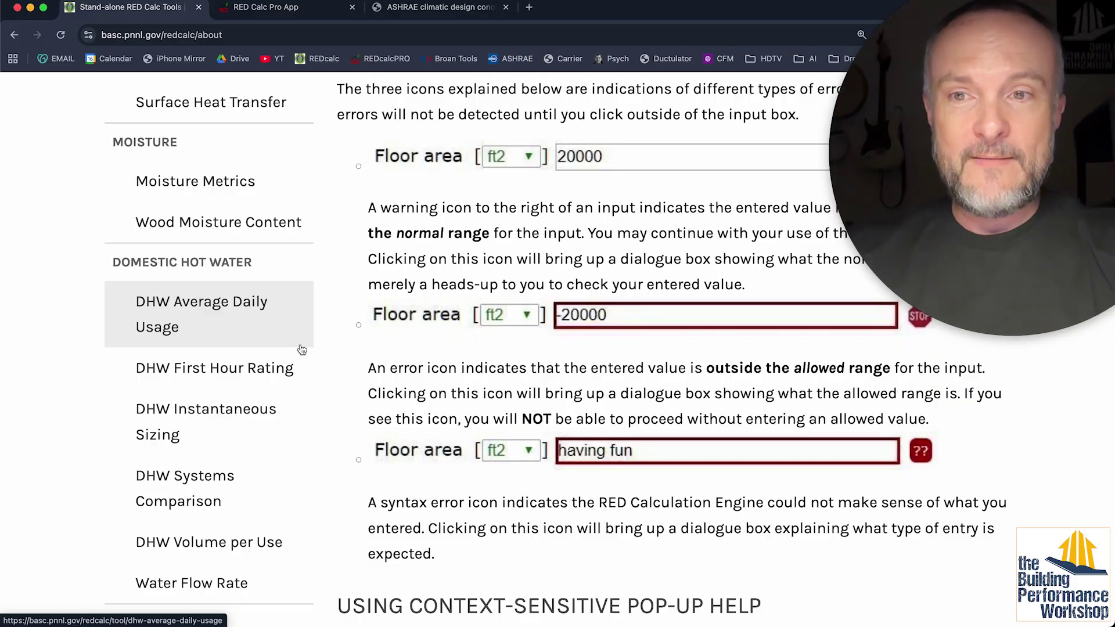
pyautogui.scroll(-4, 301, 348)
pyautogui.scroll(20, 301, 348)
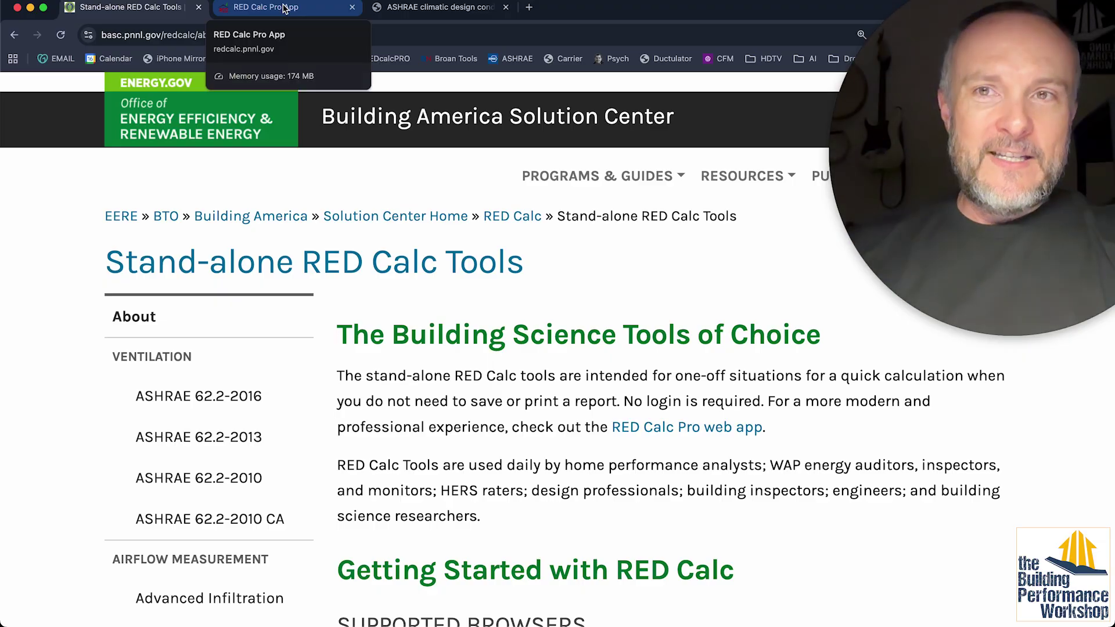
# In the RED Calc Pro Dilution Air 62.2-2019 tool, turn on qualifying filtering and balanced ventilation
pyautogui.click(284, 8)
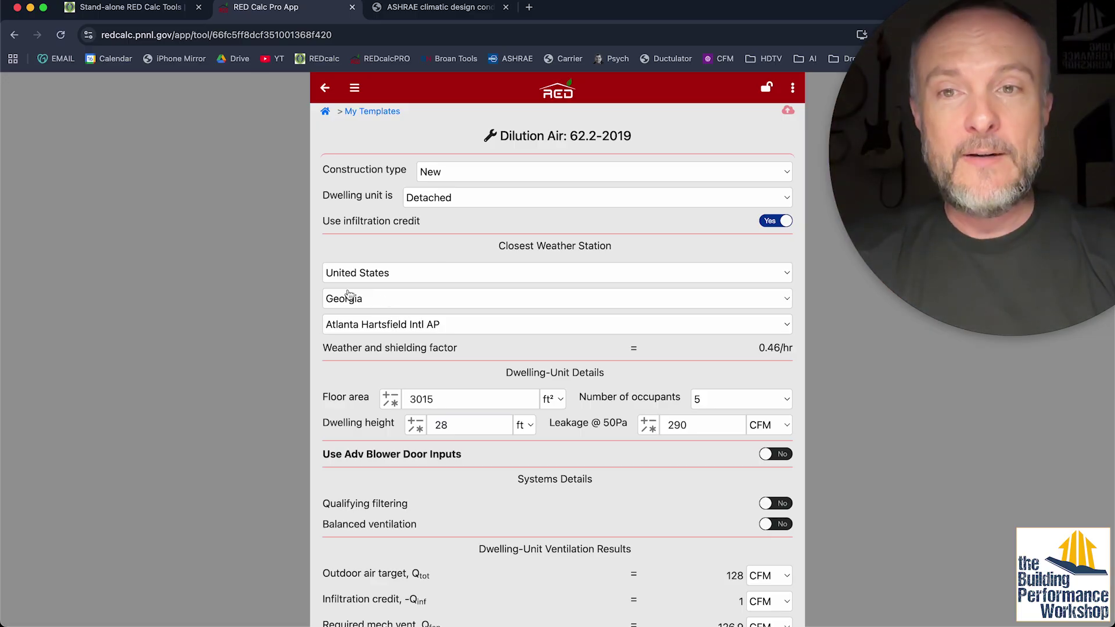
pyautogui.scroll(-3, 417, 271)
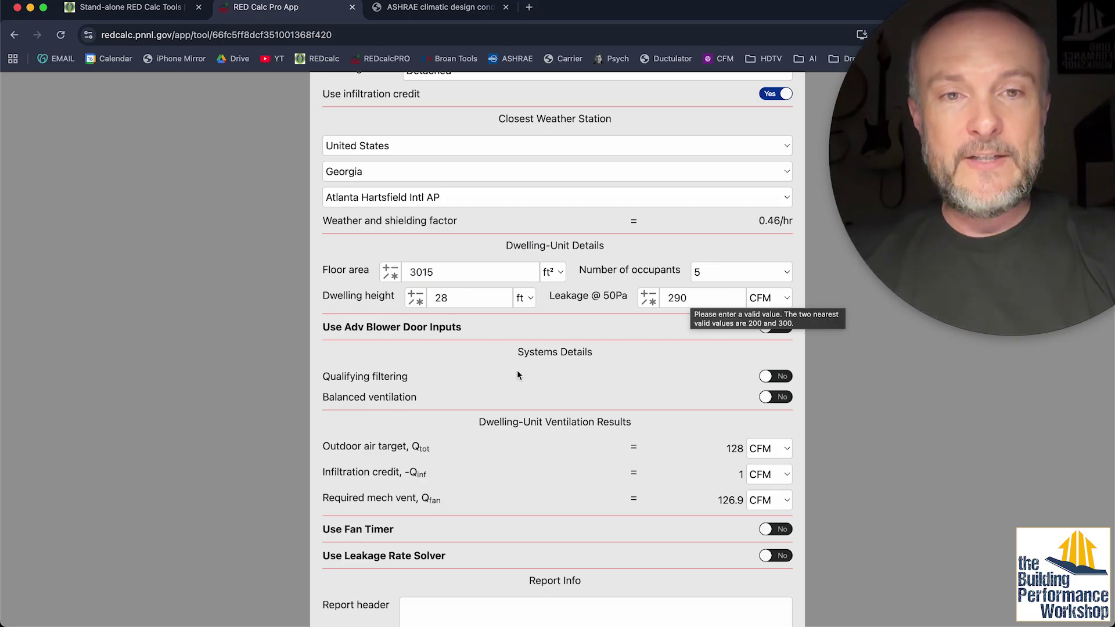
pyautogui.scroll(-2, 395, 377)
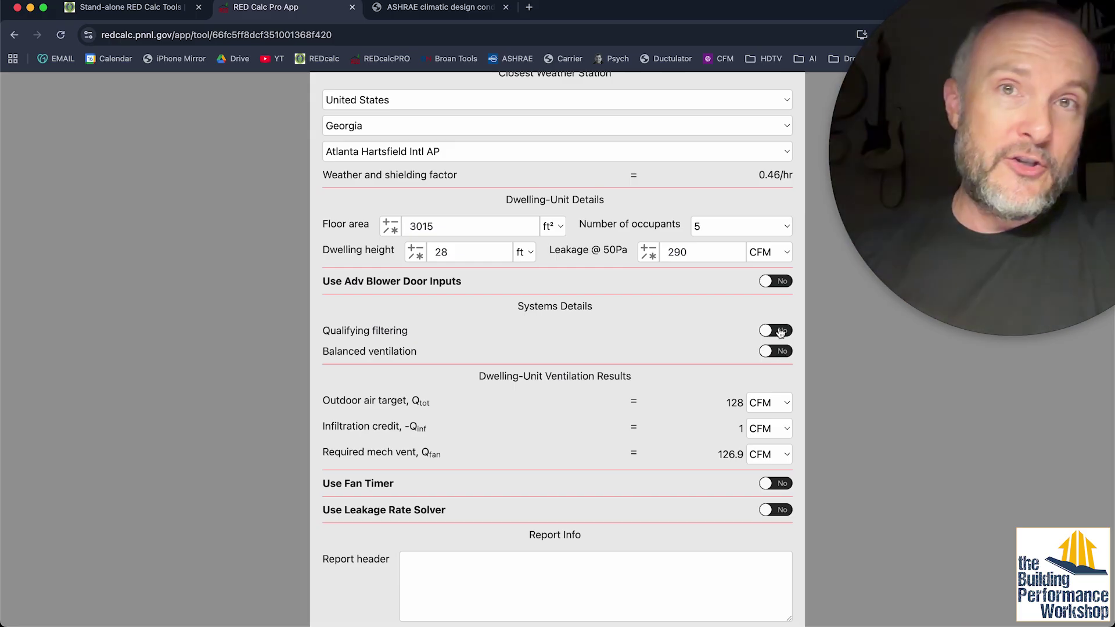
pyautogui.click(781, 331)
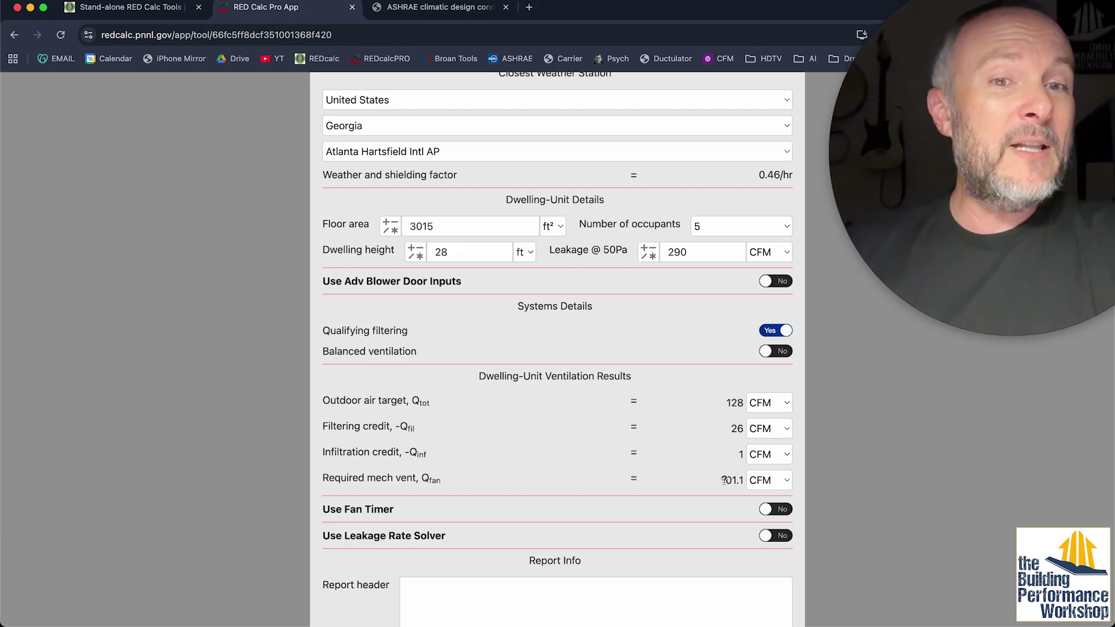
pyautogui.click(782, 353)
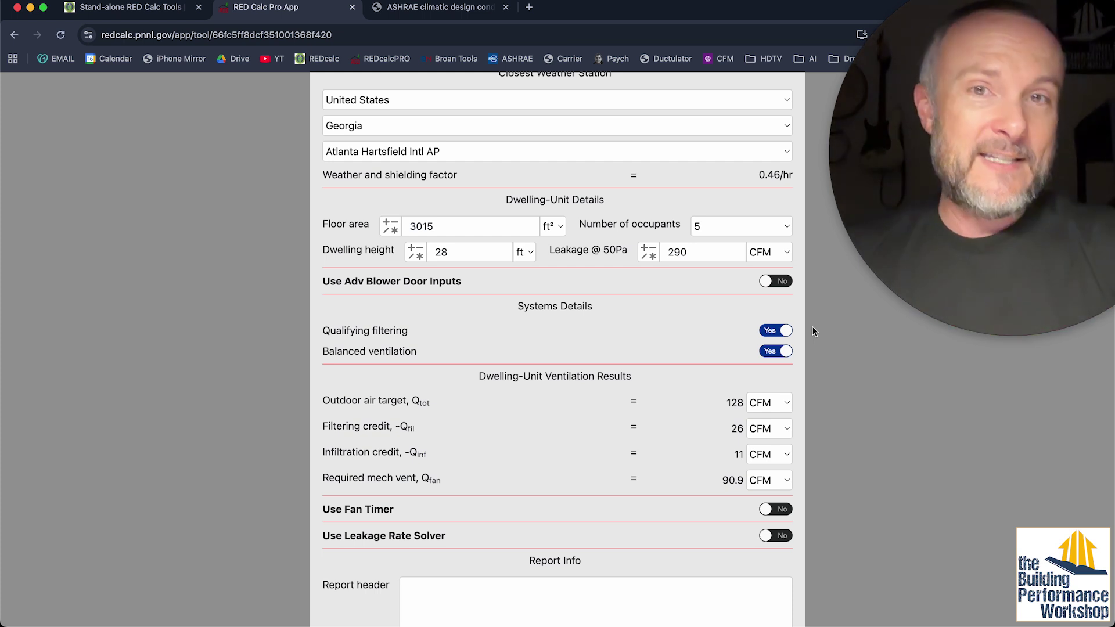
# Return to the stand-alone RED Calc Tools page and look over the airflow measurement calculators
pyautogui.click(131, 7)
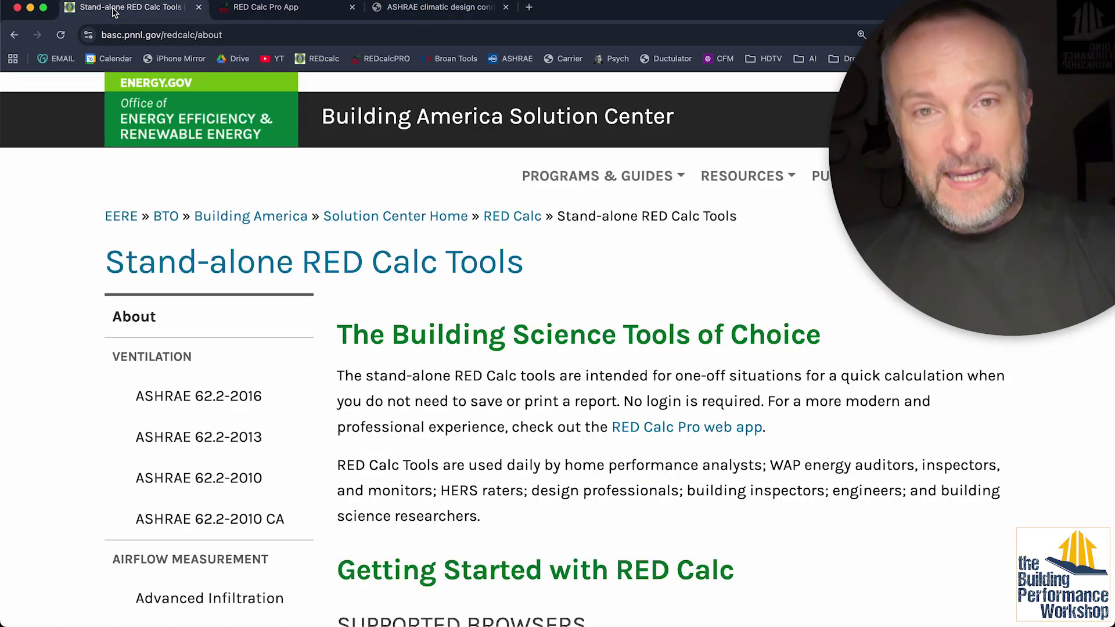
pyautogui.scroll(-5, 200, 389)
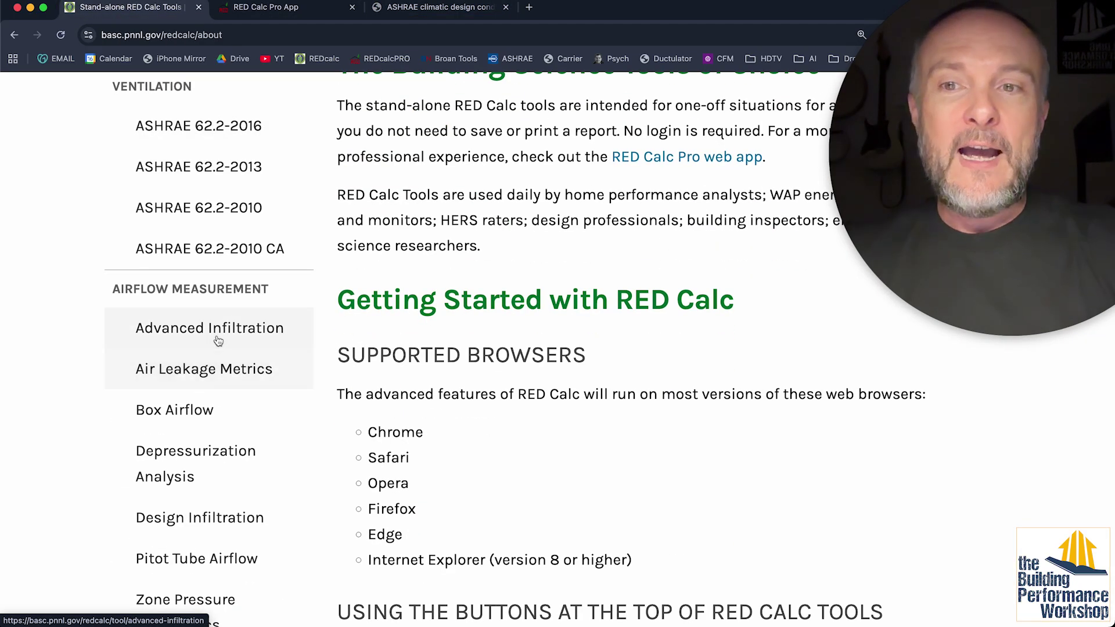
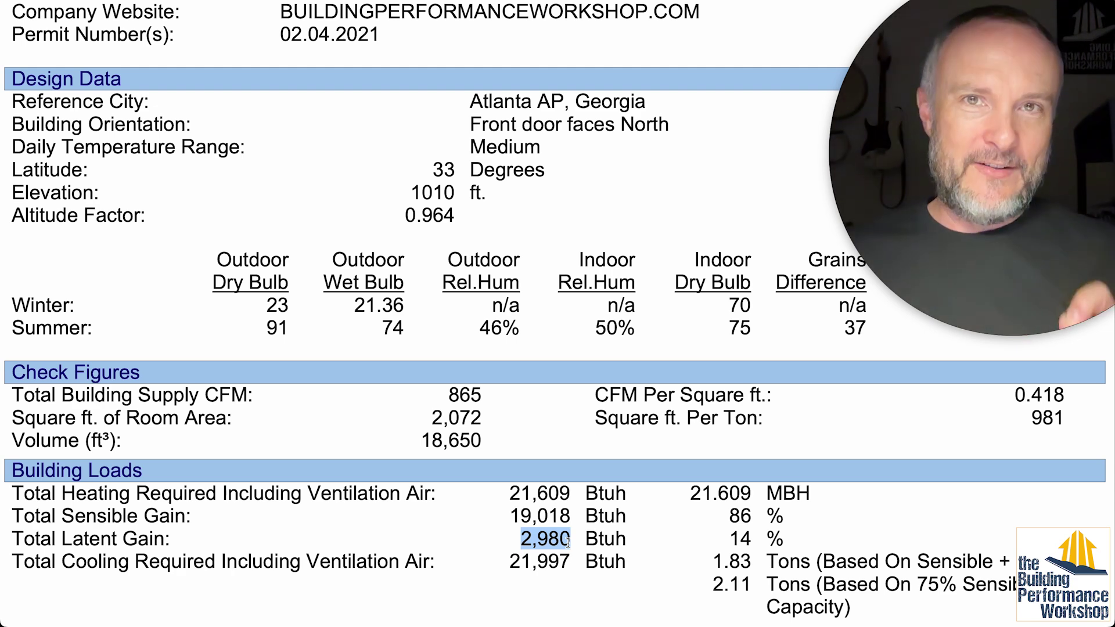
# Switch to the ASHRAE climatic design conditions site and bring up the 2021 data for the Atlanta Hartsfield-Jackson station
pyautogui.press('super+Tab')
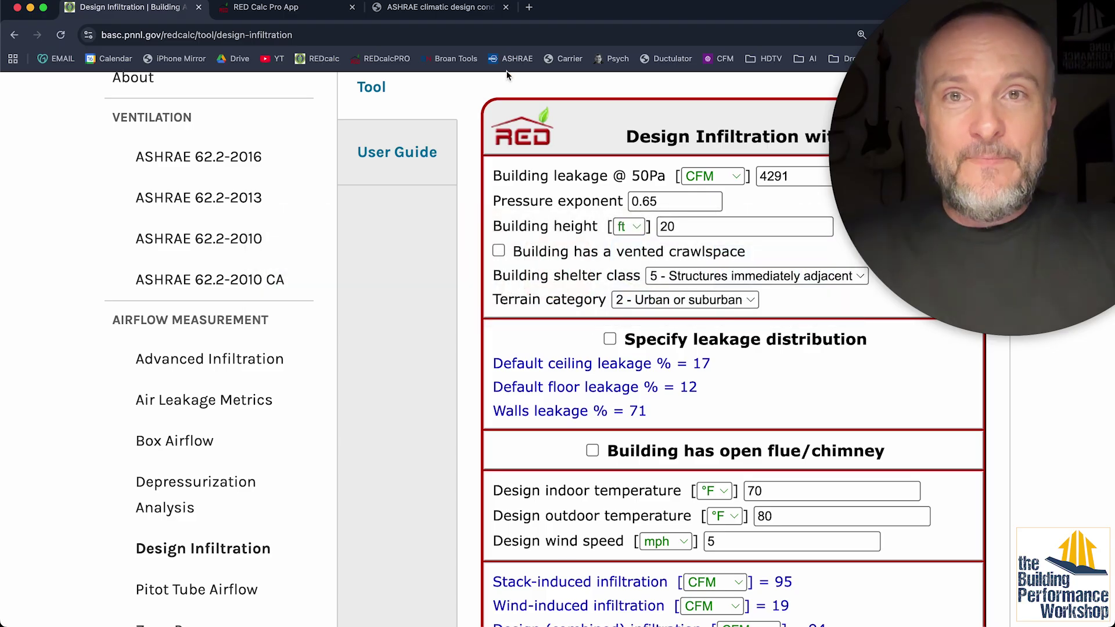
pyautogui.click(459, 8)
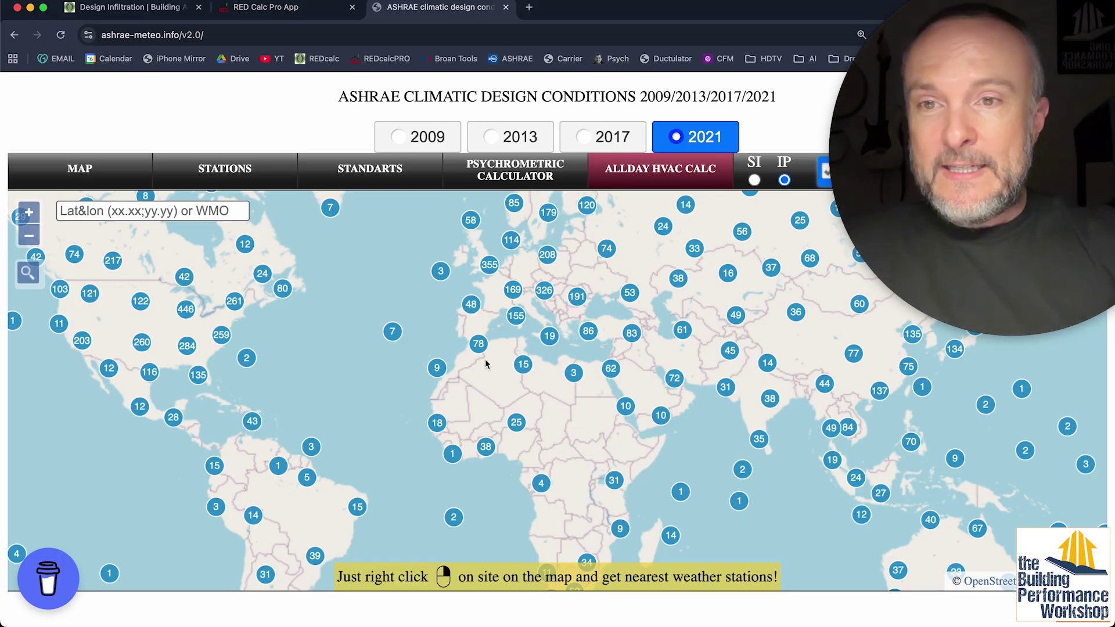
pyautogui.scroll(3, 142, 365)
pyautogui.scroll(6, 281, 324)
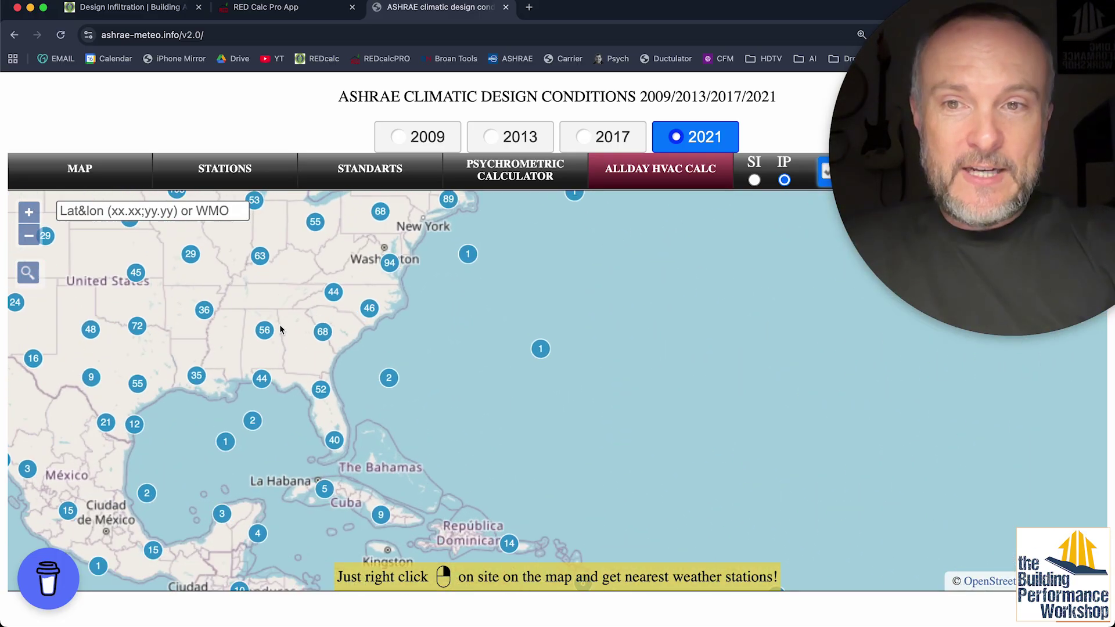
pyautogui.scroll(5, 281, 328)
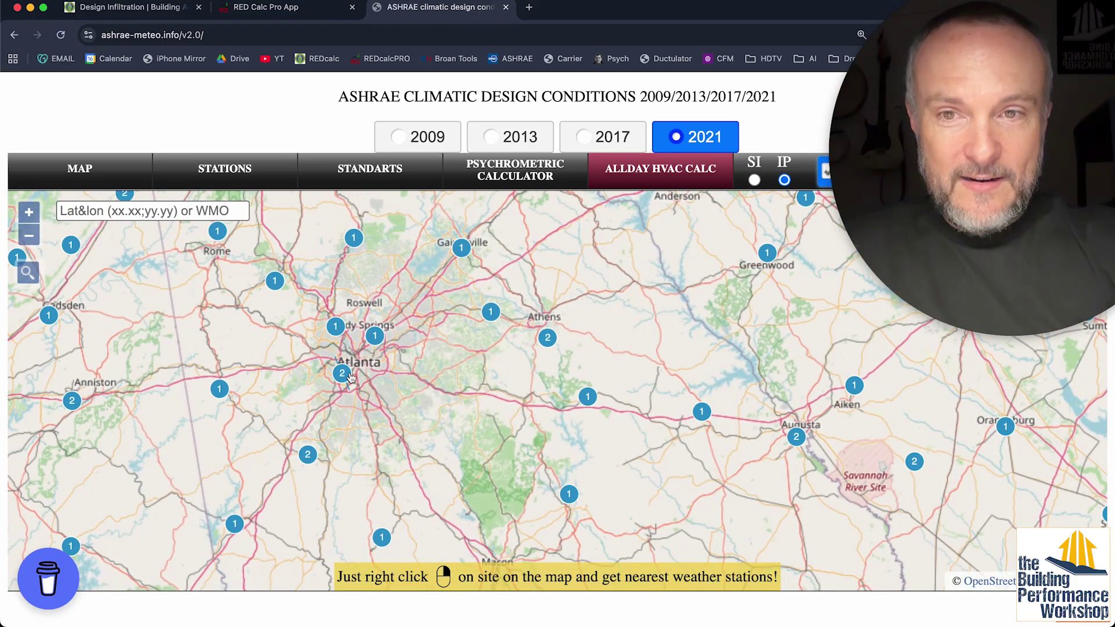
pyautogui.scroll(1, 350, 379)
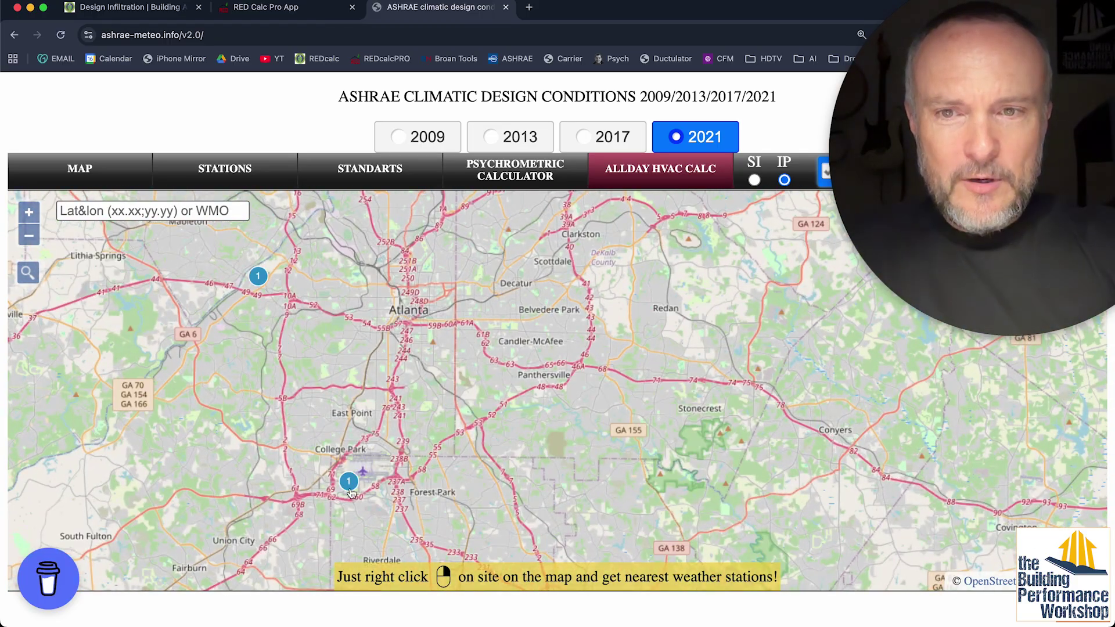
pyautogui.click(351, 491)
pyautogui.scroll(-10, 295, 574)
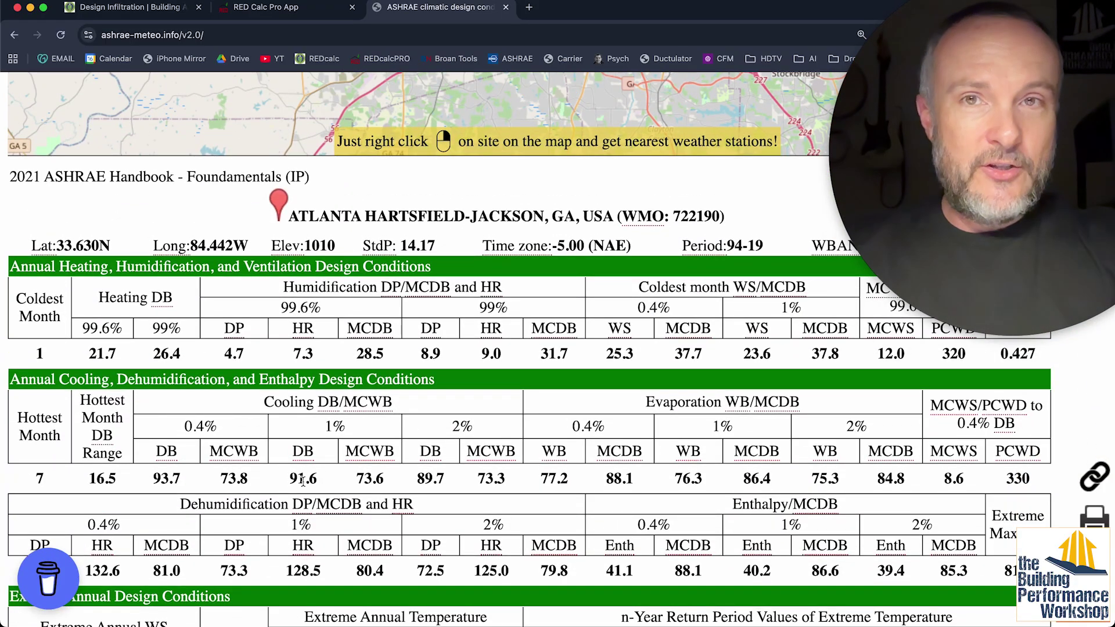
# Switch to the load report in Preview and check its outdoor design temperatures against the ASHRAE station data
pyautogui.press('super+Tab')
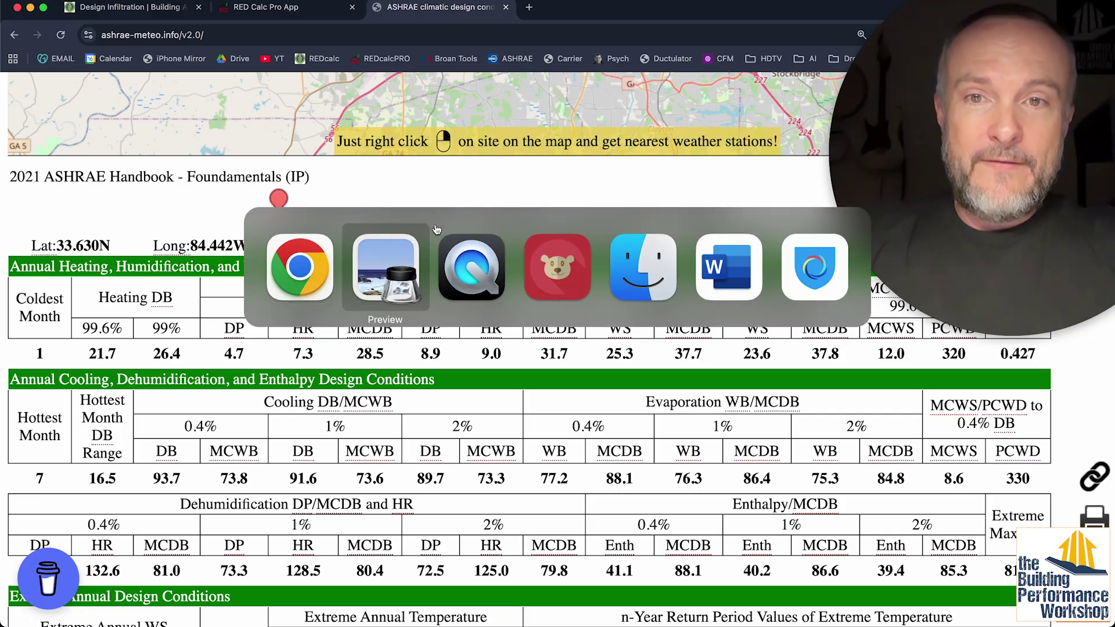
pyautogui.press('super+Tab')
pyautogui.press('super+Tab')
pyautogui.press('super+Tab')
pyautogui.press('super+Tab')
pyautogui.press('super+Tab')
pyautogui.press('super+Tab')
pyautogui.press('super+Tab')
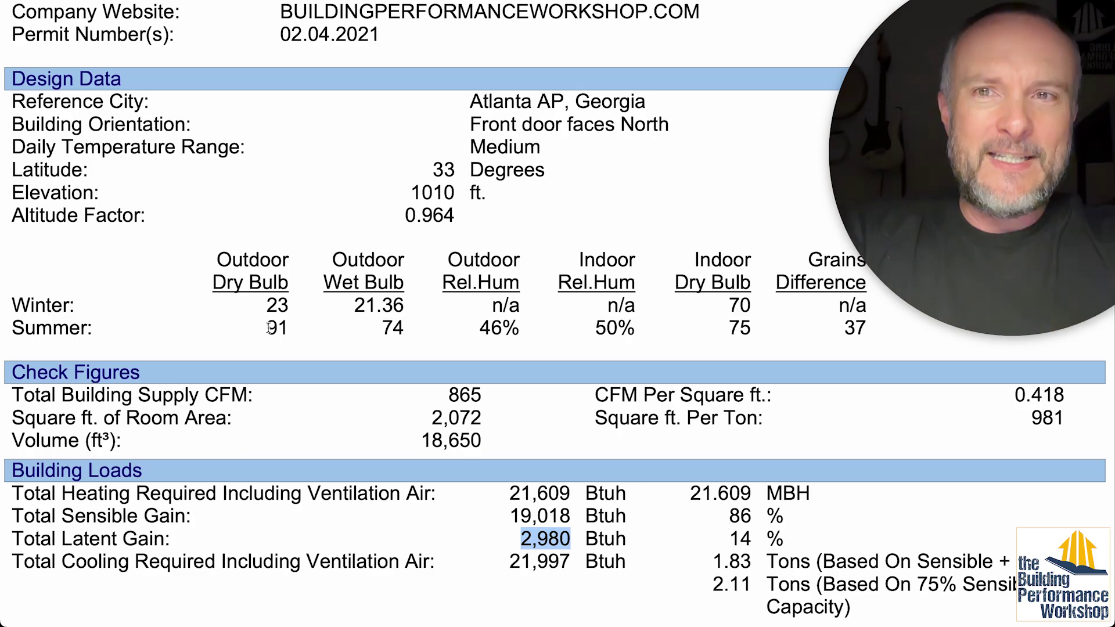
# Return to the ASHRAE climate site in Chrome, open the Psychrometric Calculator and set the altitude to 1000 ft
pyautogui.press('super+Tab')
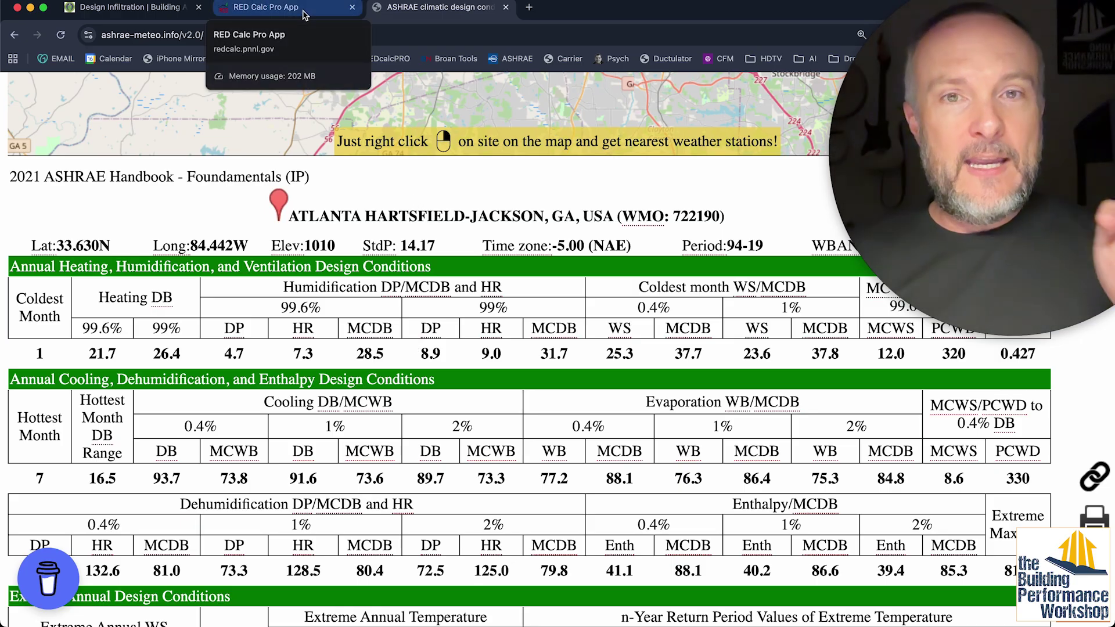
pyautogui.scroll(8, 485, 198)
pyautogui.scroll(-1, 485, 197)
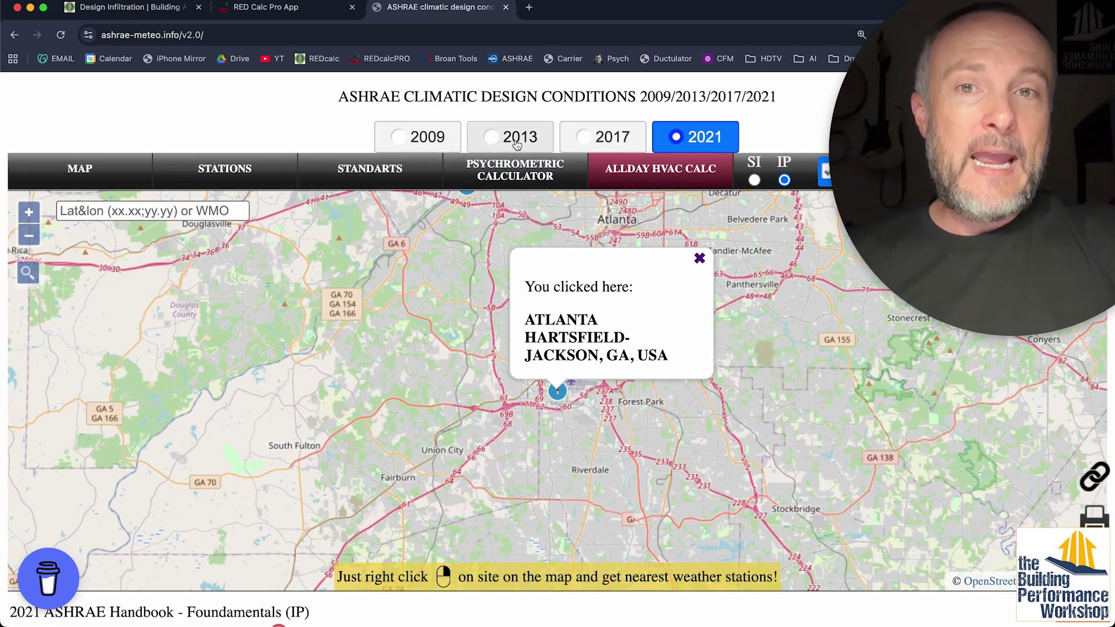
pyautogui.click(523, 180)
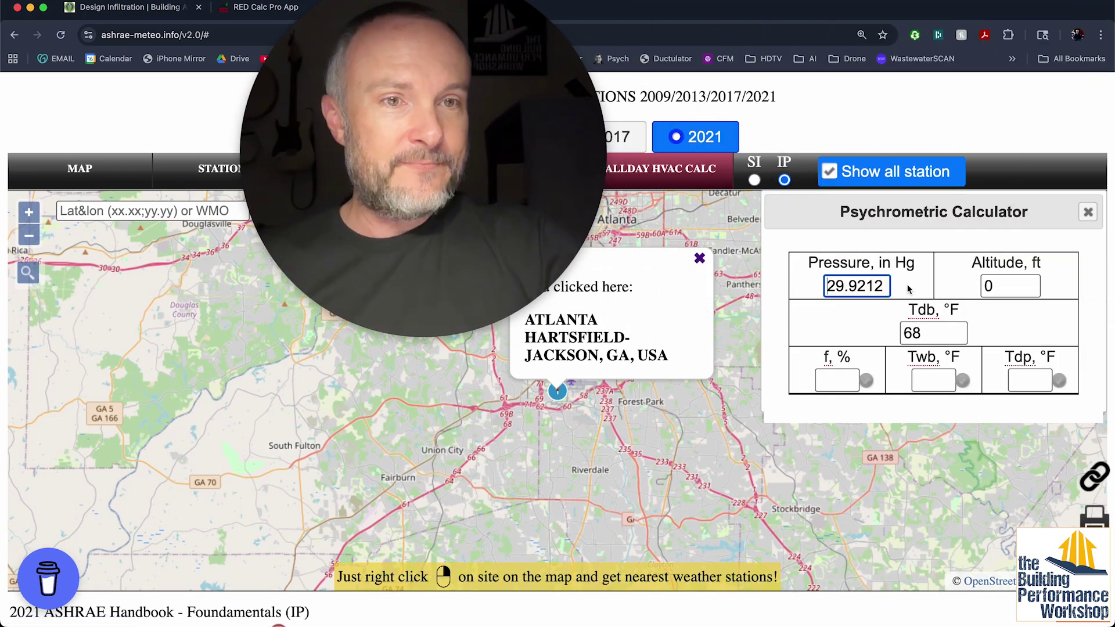
pyautogui.click(1005, 287)
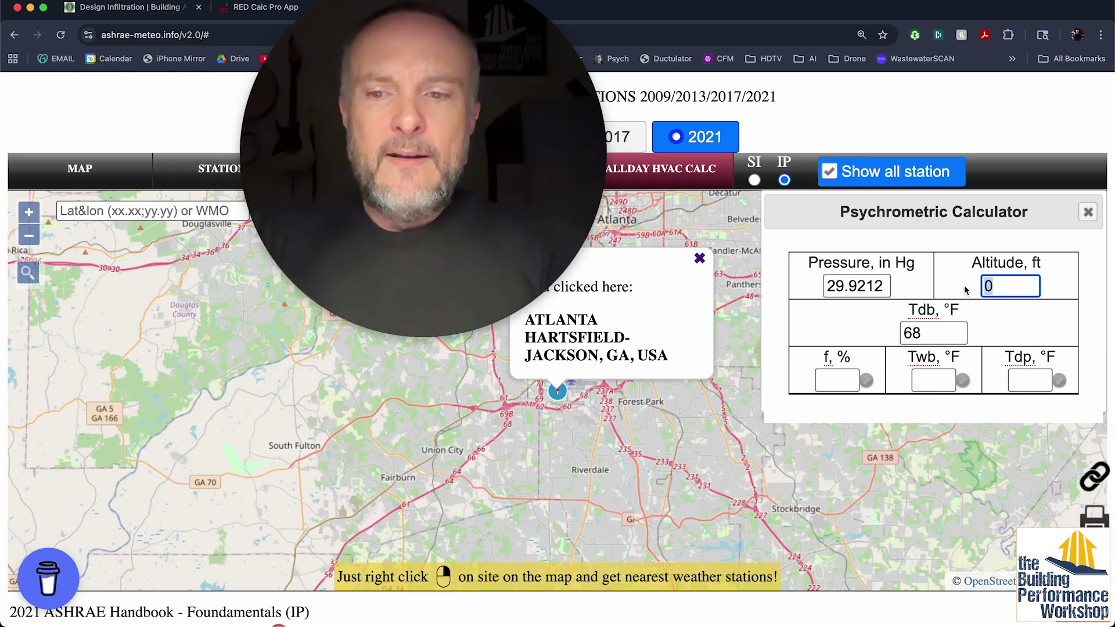
pyautogui.write('1000')
pyautogui.press('Tab')
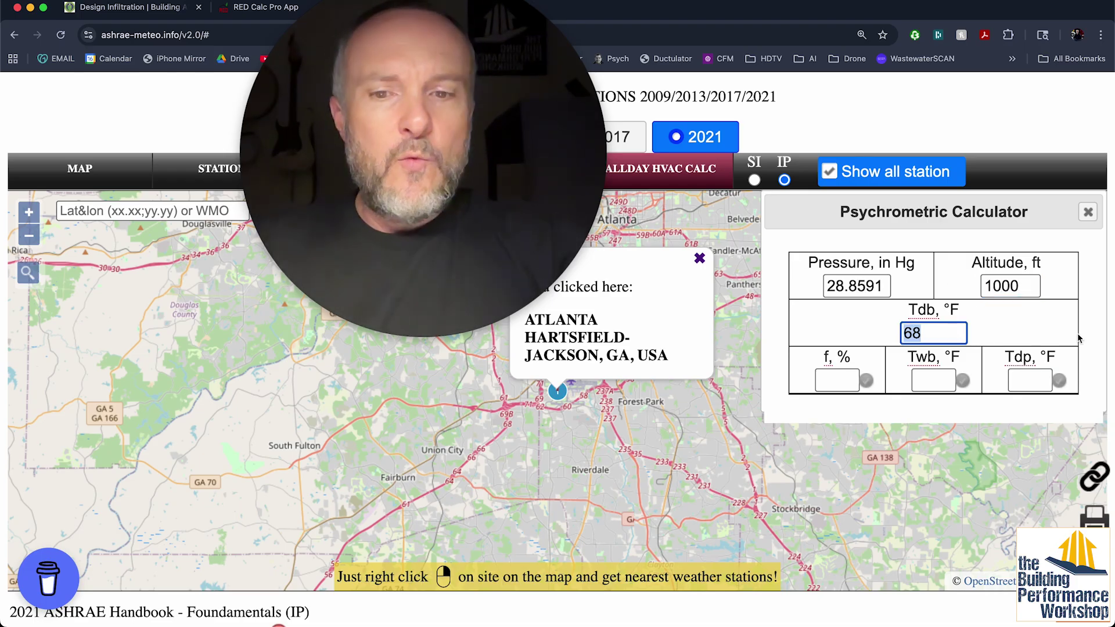
# Set the calculator's dry-bulb temperature to 75 °F and relative humidity to 50% to calculate the indoor air properties
pyautogui.write('75')
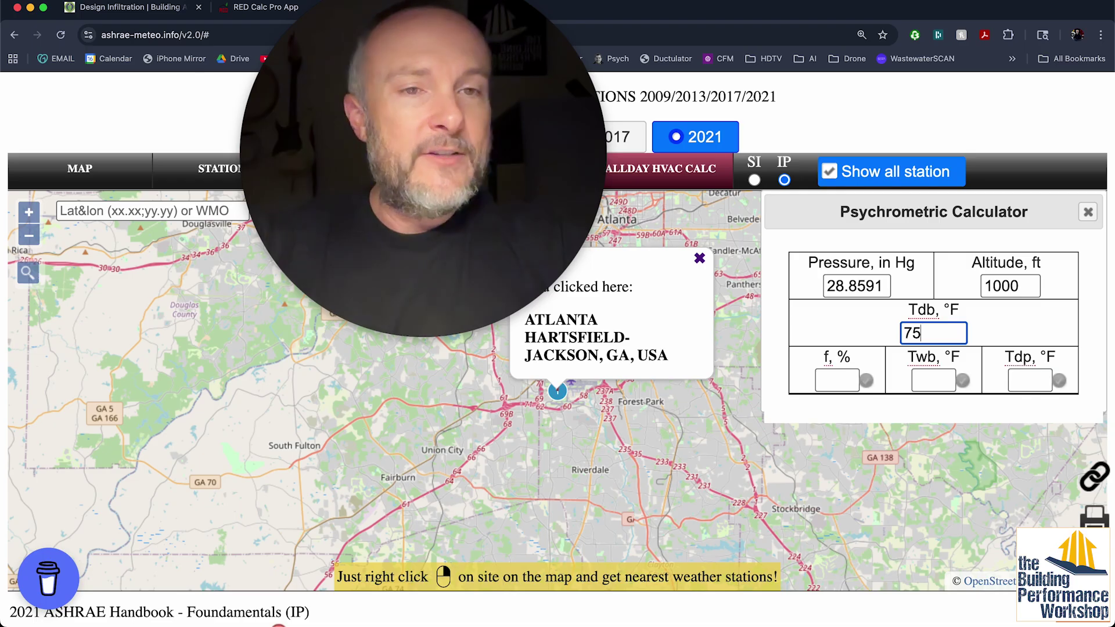
pyautogui.click(830, 383)
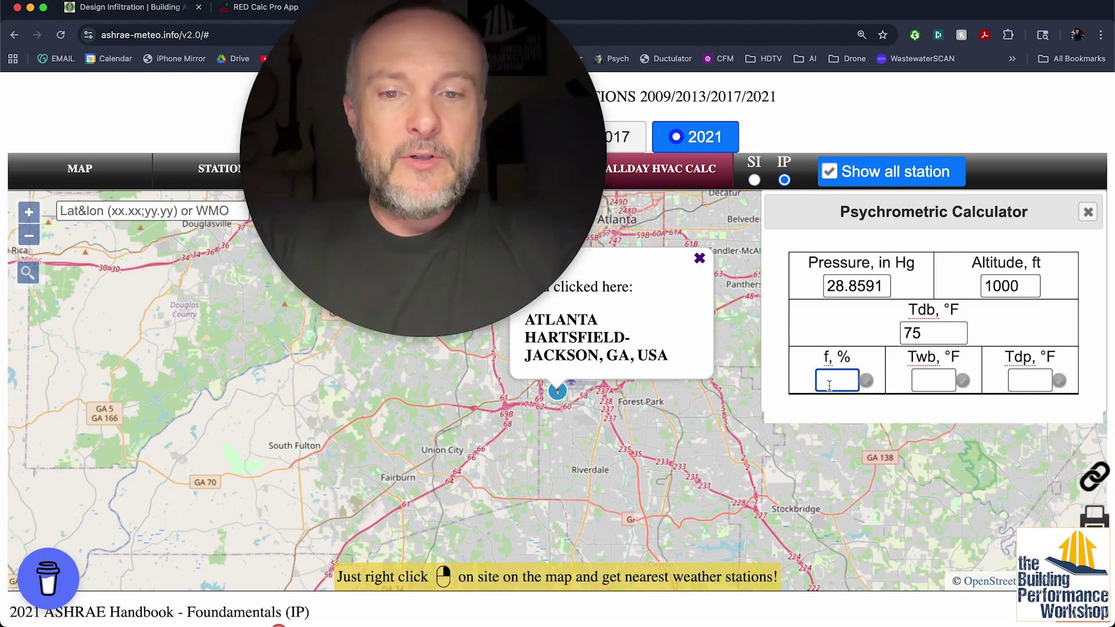
pyautogui.press('Tab')
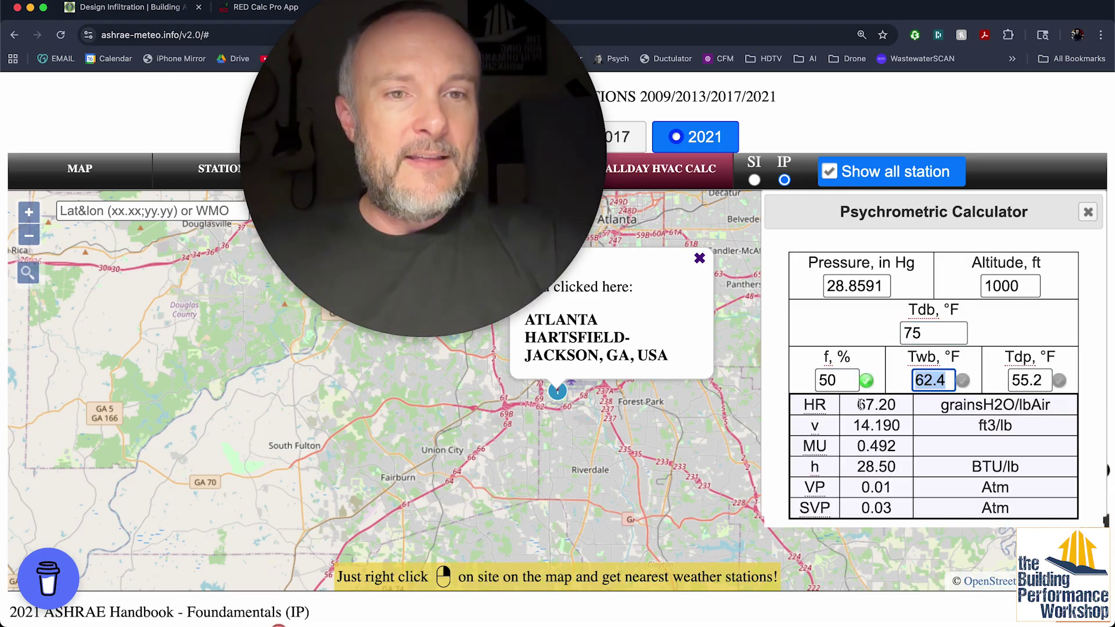
# Recalculate the indoor air properties at 50% relative humidity for dry-bulb temperatures of 72 °F and finally 70 °F
pyautogui.click(858, 402)
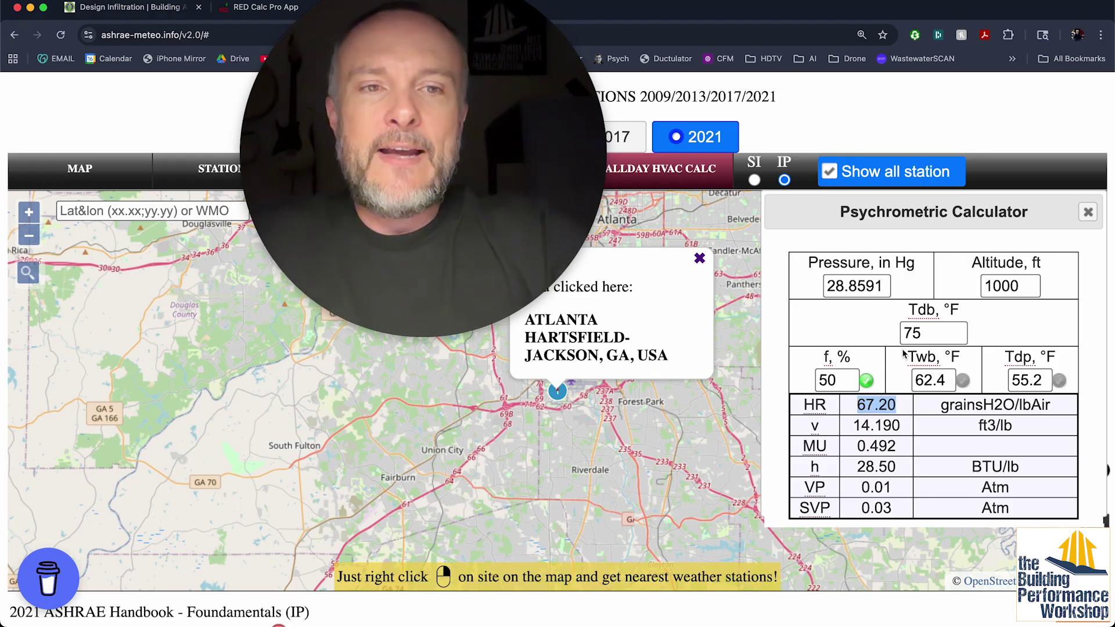
pyautogui.click(927, 334)
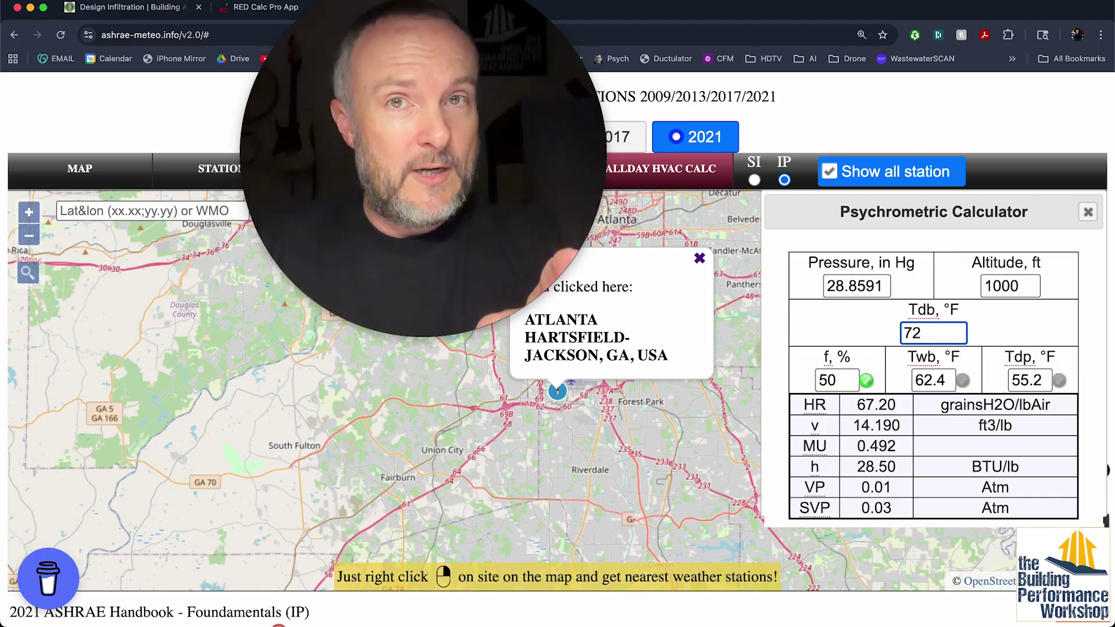
pyautogui.press('Tab')
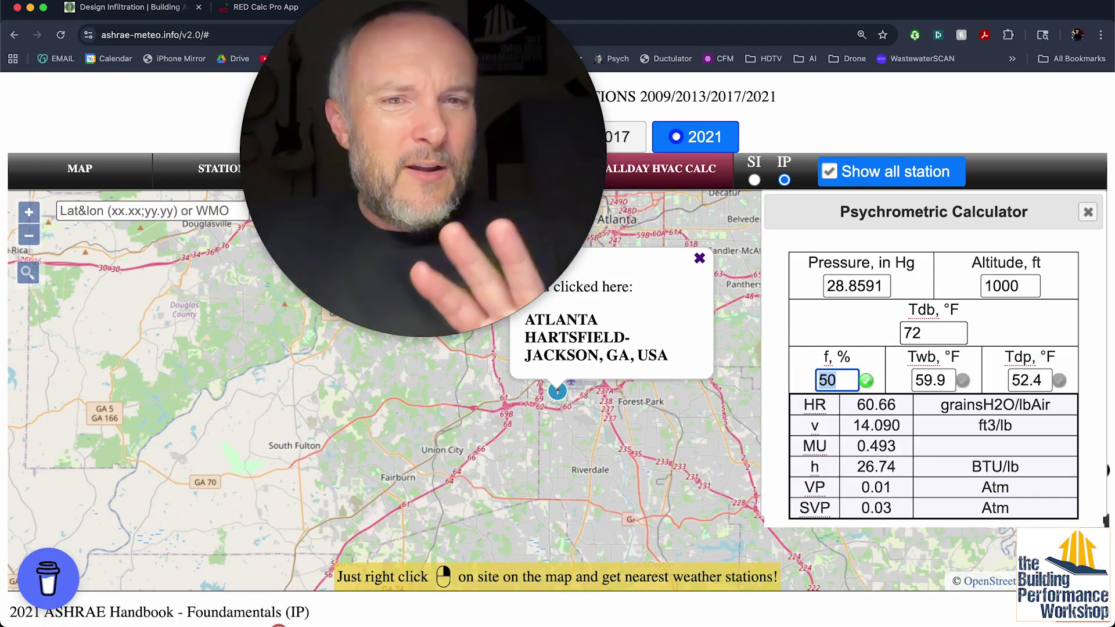
pyautogui.click(931, 327)
pyautogui.press('BackSpace')
pyautogui.write('0')
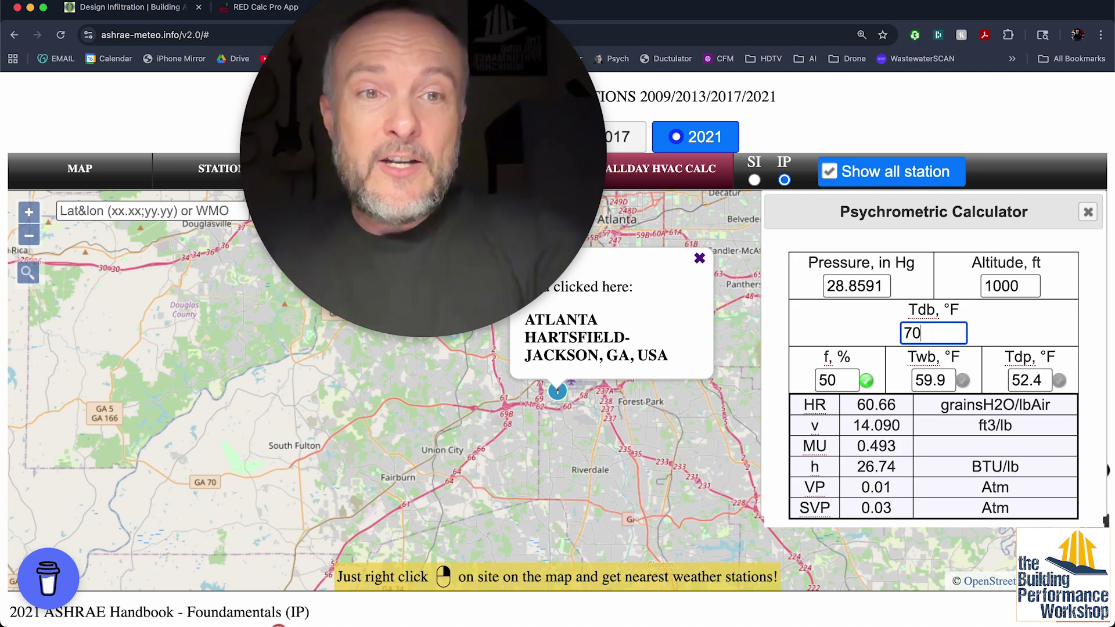
pyautogui.press('Tab')
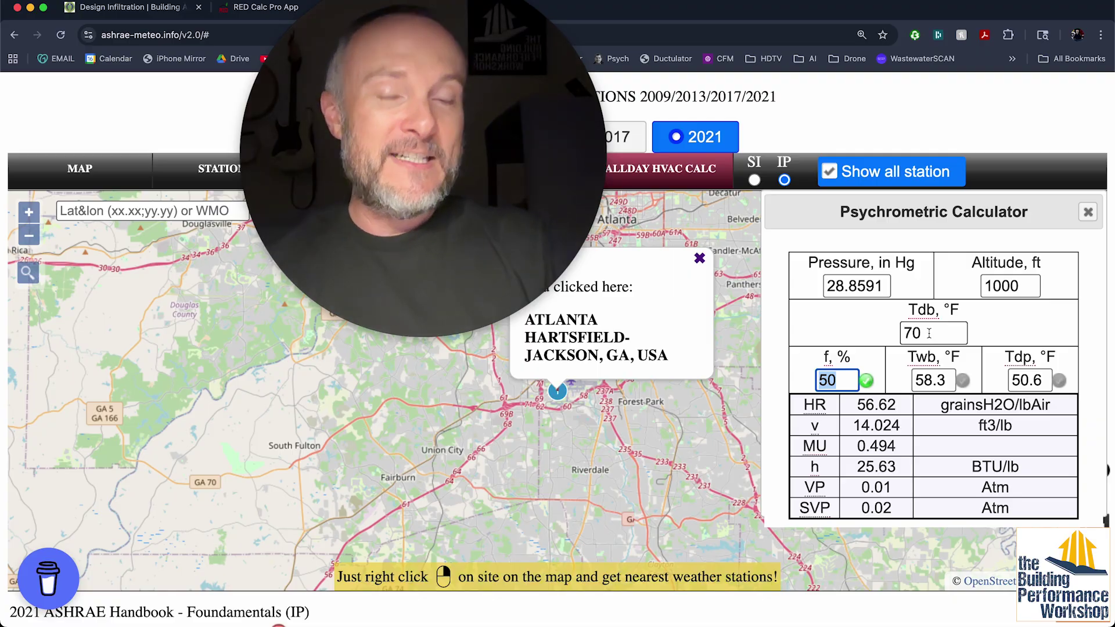
# Look up the 1% dehumidification humidity ratio in the Atlanta station's annual design conditions
pyautogui.moveTo(486, 112); pyautogui.dragTo(1068, 111)
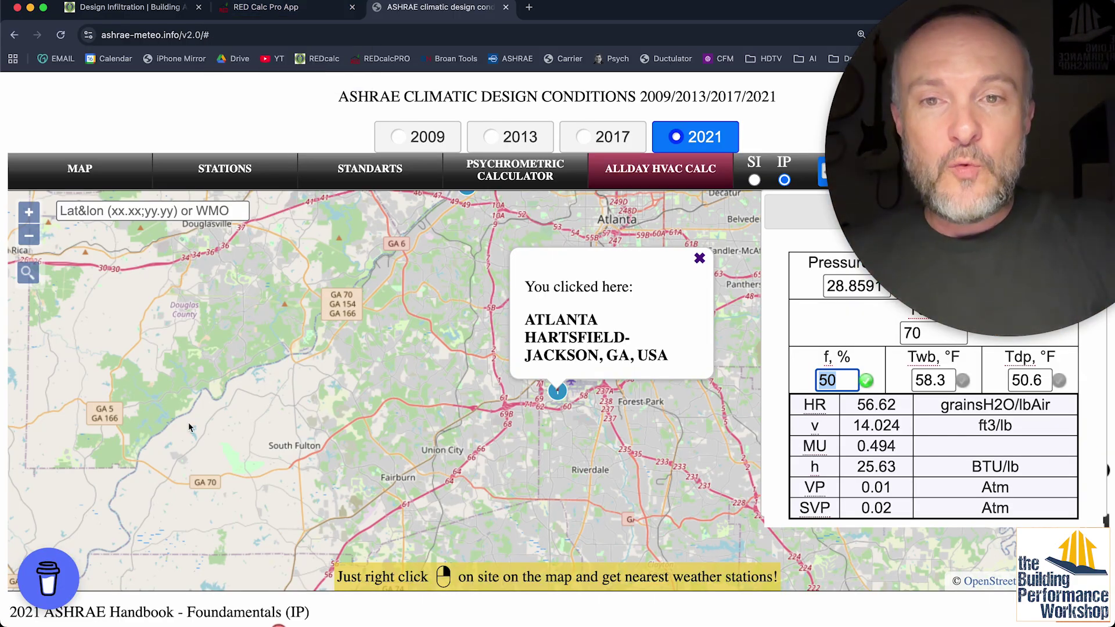
pyautogui.scroll(-3, 189, 427)
pyautogui.scroll(-10, 326, 612)
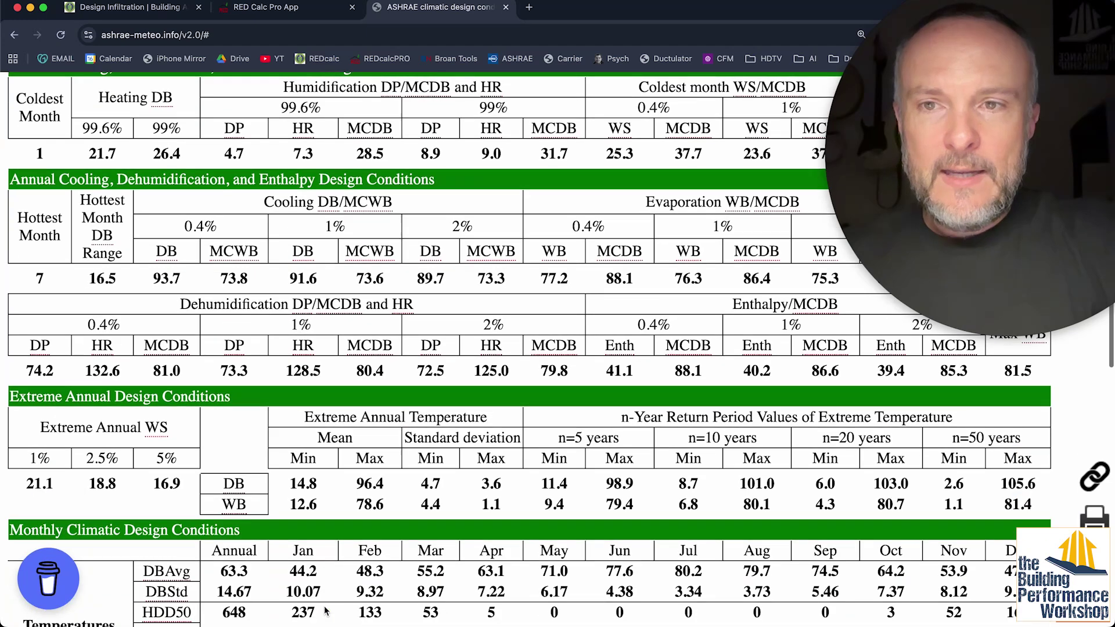
pyautogui.scroll(1, 325, 611)
pyautogui.moveTo(289, 381); pyautogui.dragTo(327, 382)
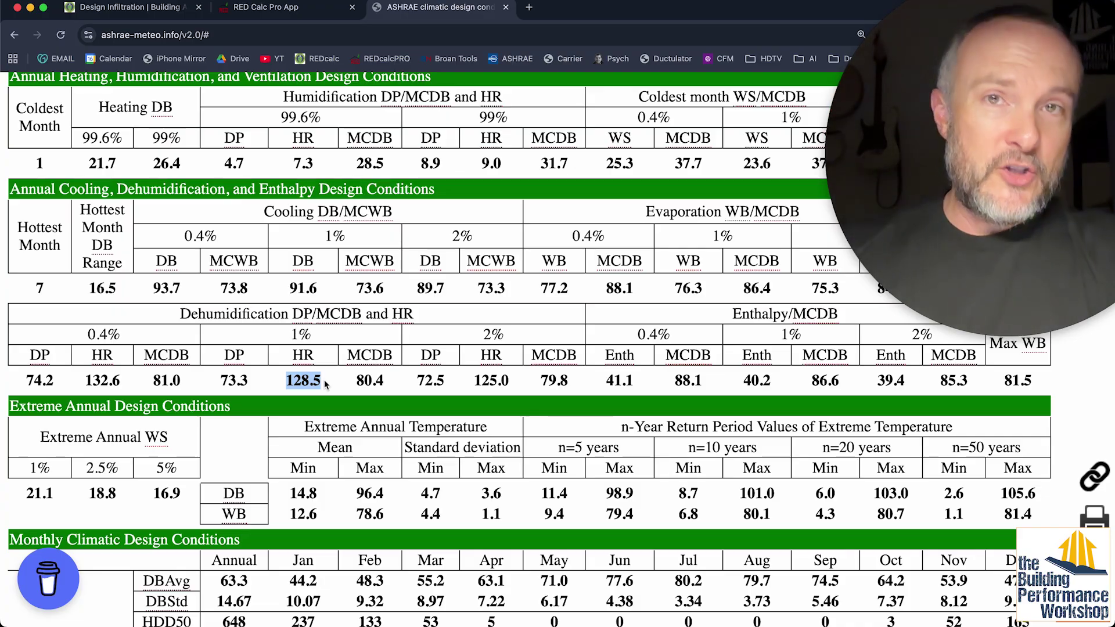
# Return to the RED Calc Design Infiltration tool and set building height to 28 ft, with terrain category 2 - Urban or suburban
pyautogui.click(295, 11)
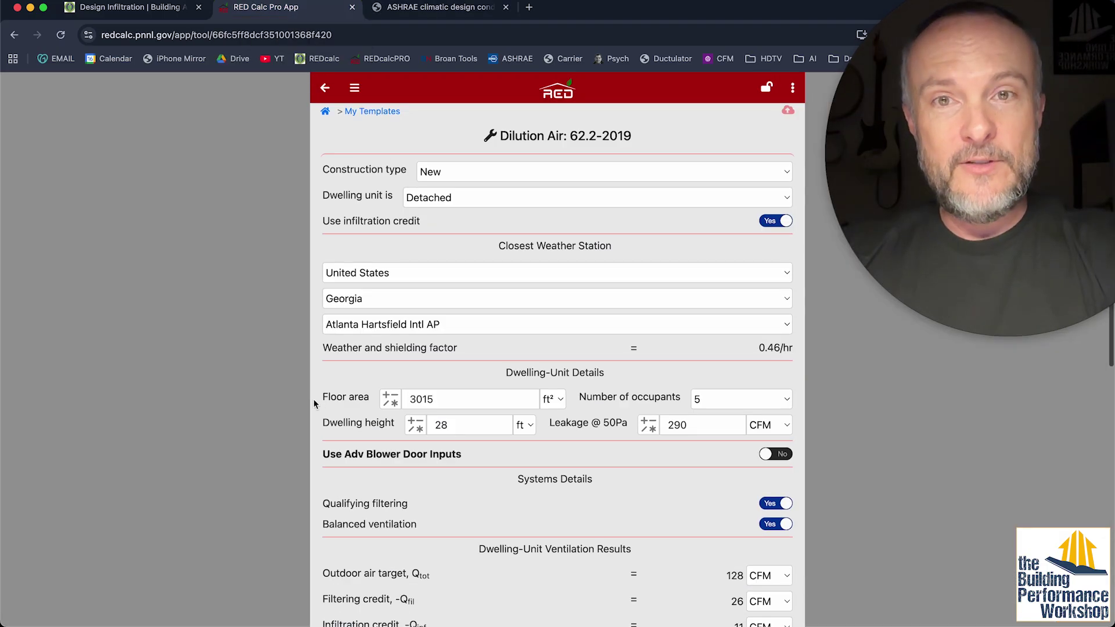
pyautogui.click(163, 8)
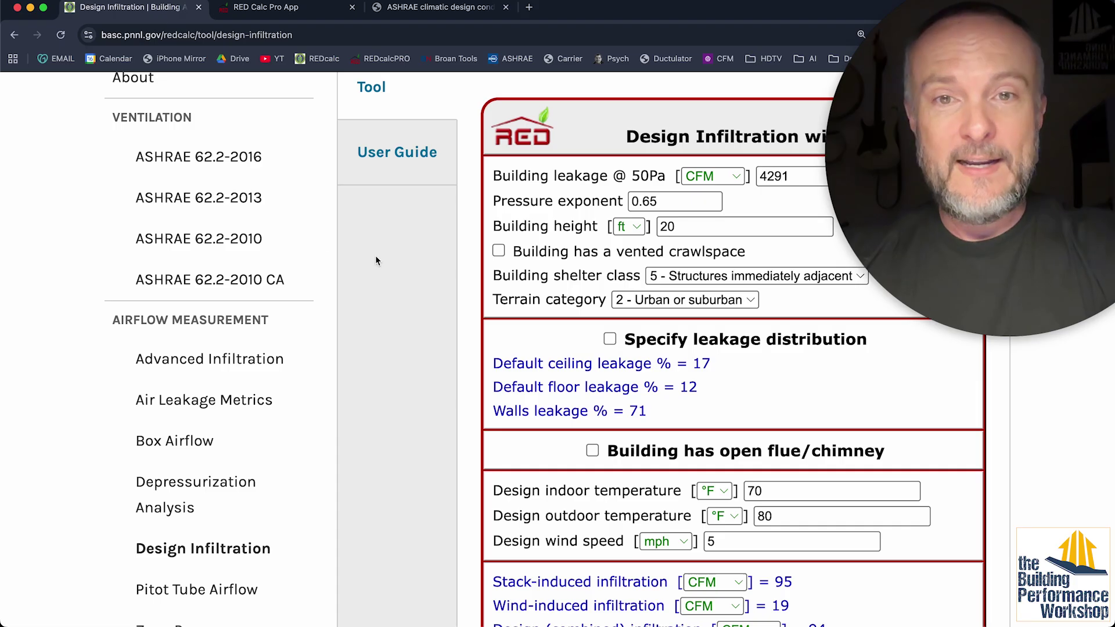
pyautogui.scroll(5, 509, 279)
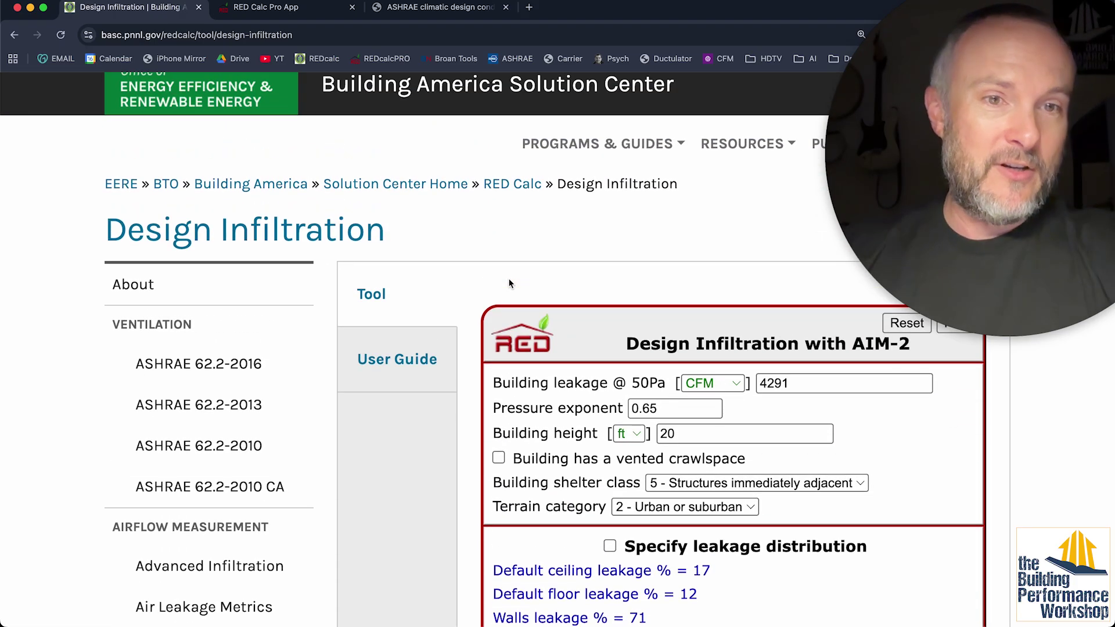
pyautogui.scroll(-3, 510, 283)
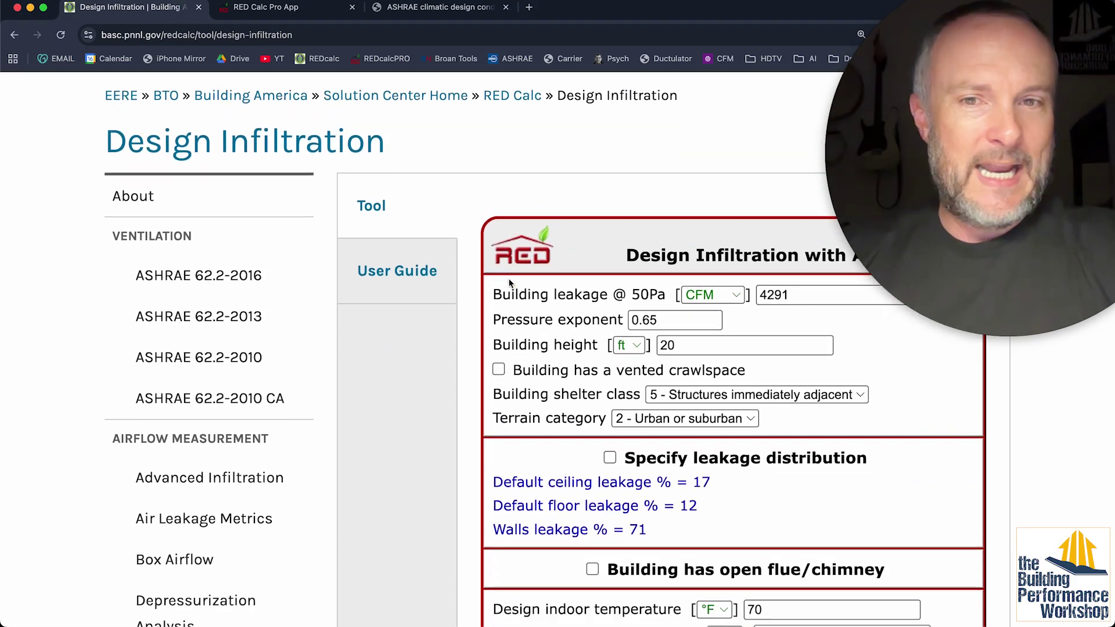
pyautogui.scroll(2, 476, 288)
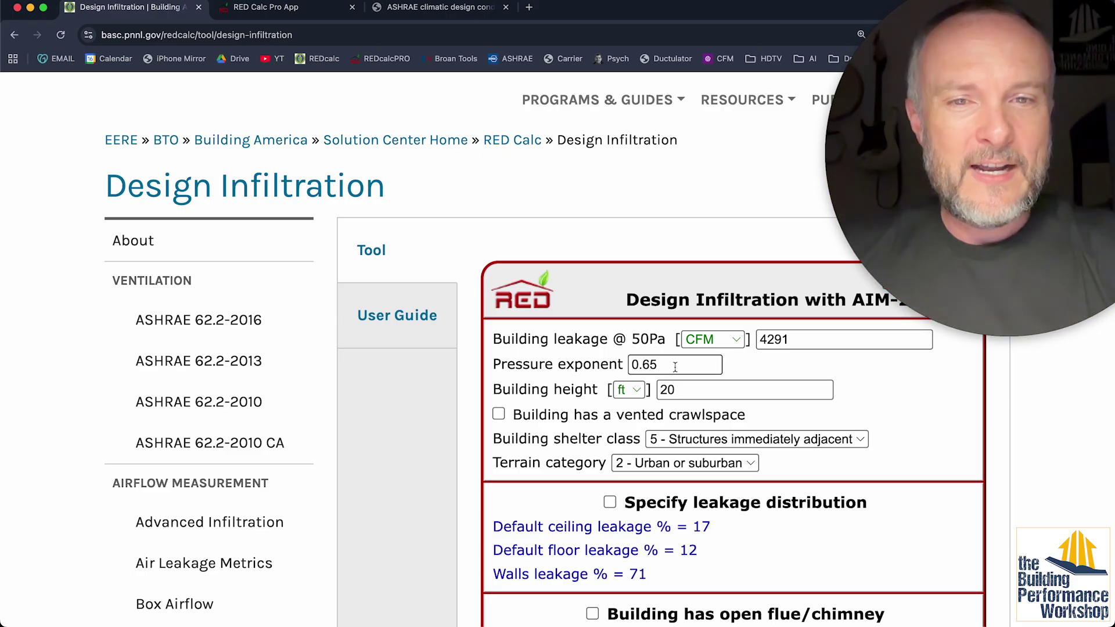
pyautogui.click(681, 392)
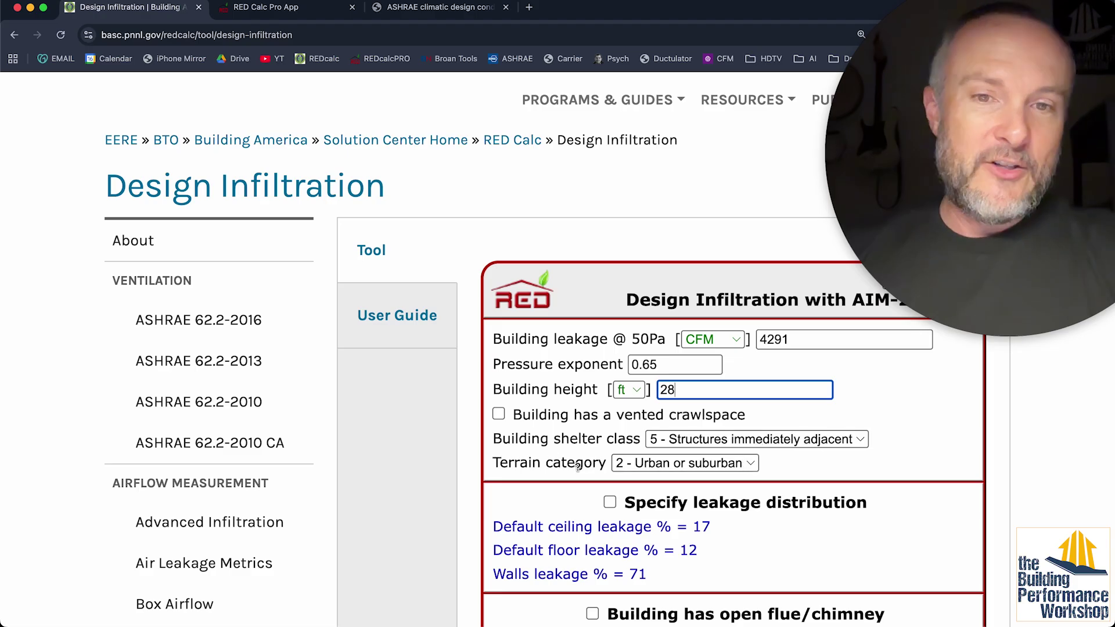
pyautogui.click(686, 461)
pyautogui.click(686, 461)
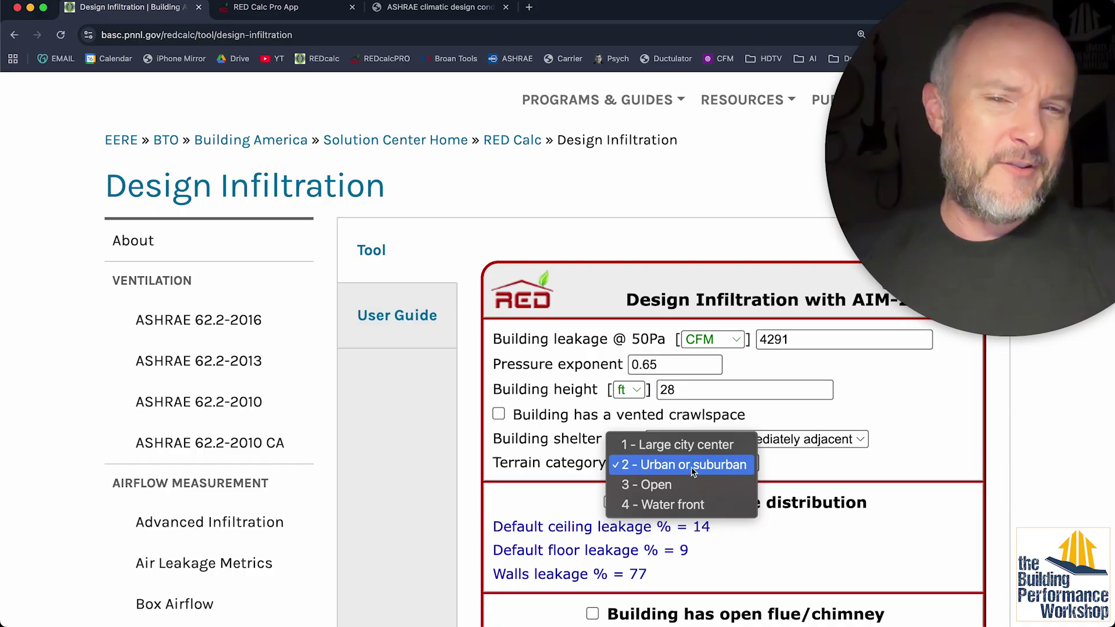
pyautogui.click(691, 467)
pyautogui.scroll(-4, 919, 472)
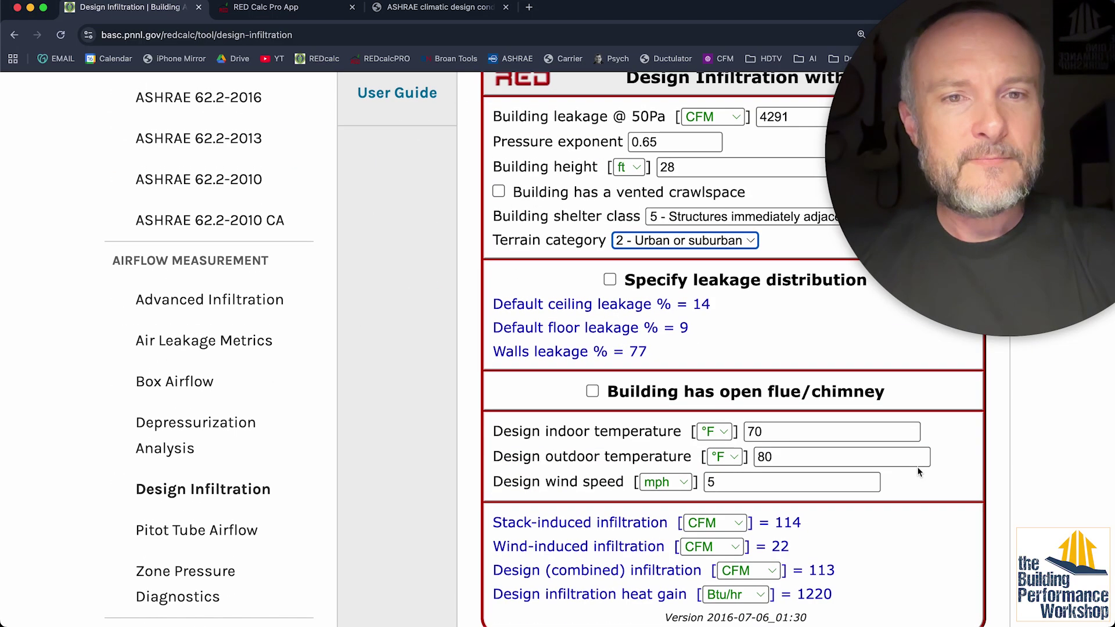
# Try the open flue/chimney option to show its inputs, and turn it off again
pyautogui.scroll(1, 731, 281)
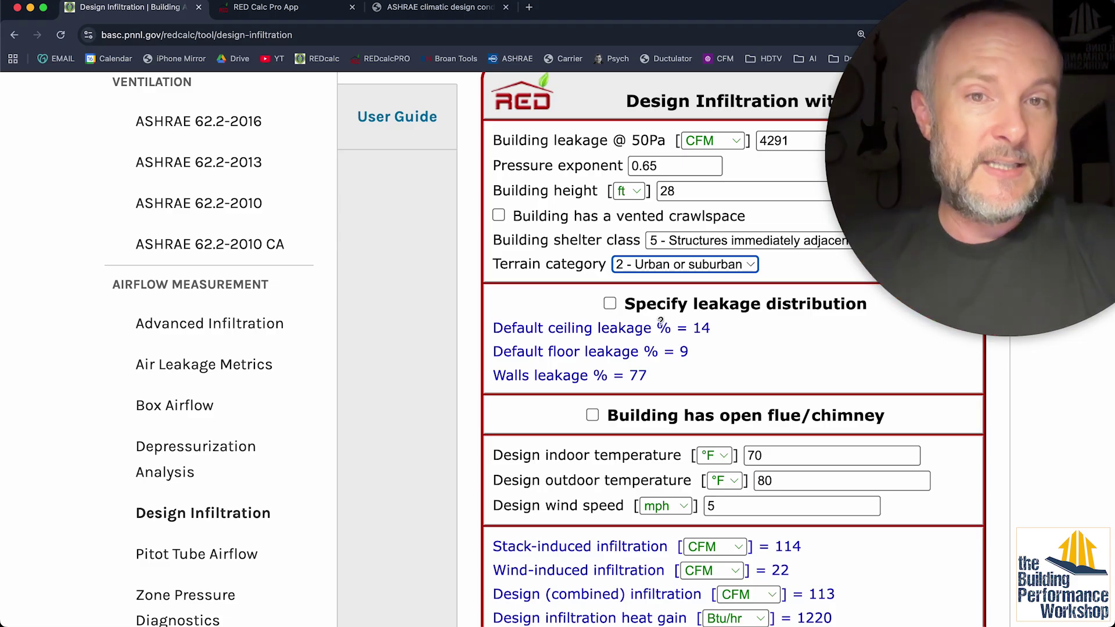
pyautogui.click(591, 416)
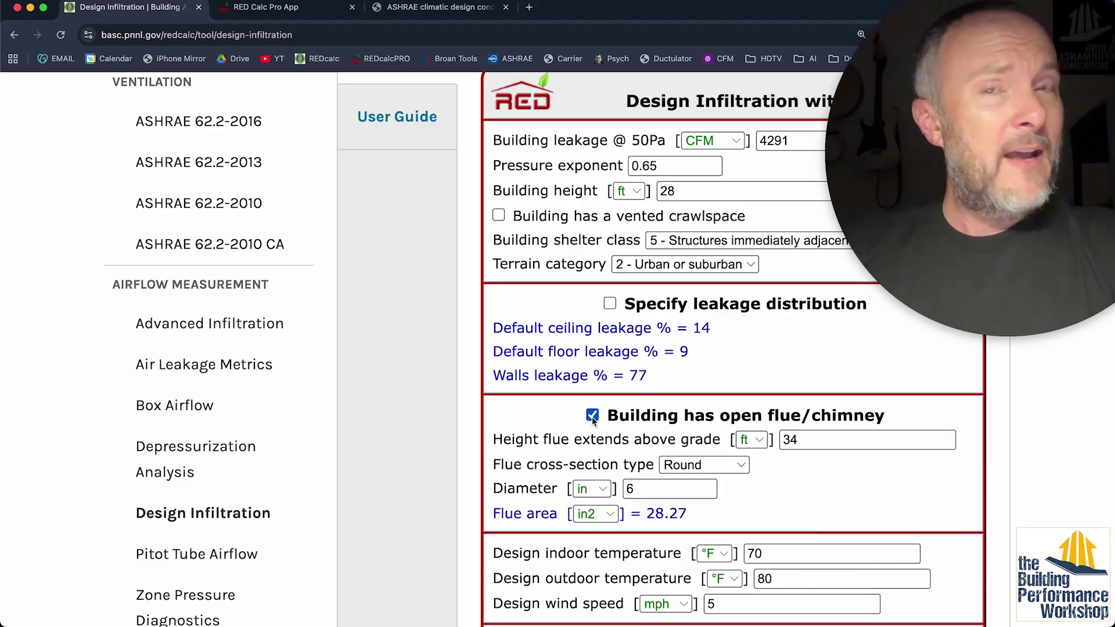
pyautogui.click(592, 416)
# Check the design outdoor temperature against the ASHRAE dehumidification data for Atlanta and return to the infiltration tool
pyautogui.scroll(-5, 692, 393)
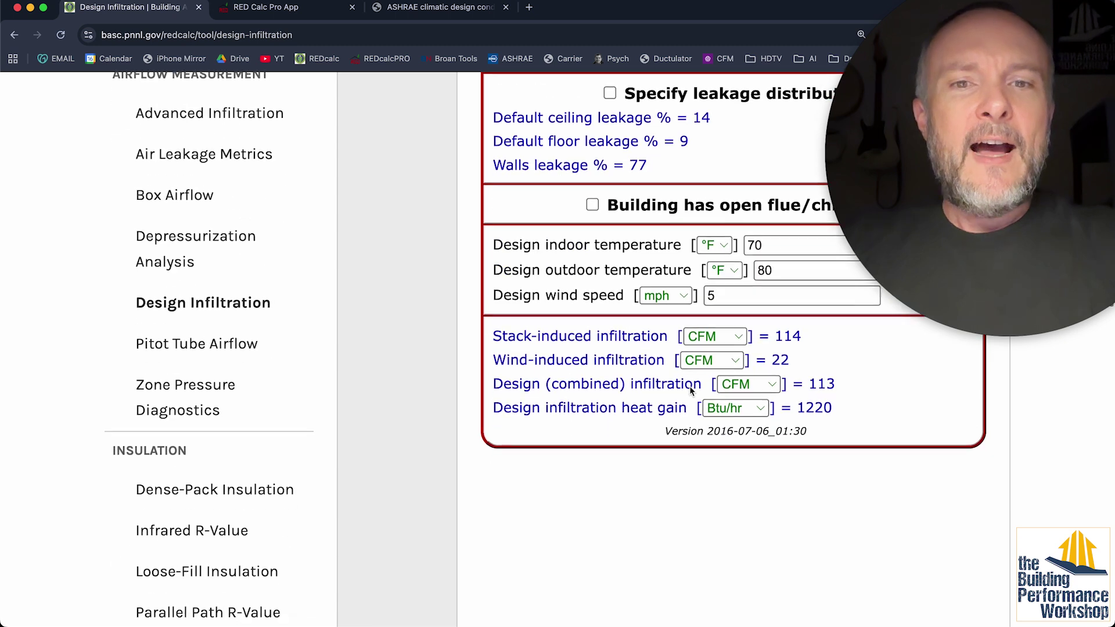
pyautogui.scroll(2, 613, 248)
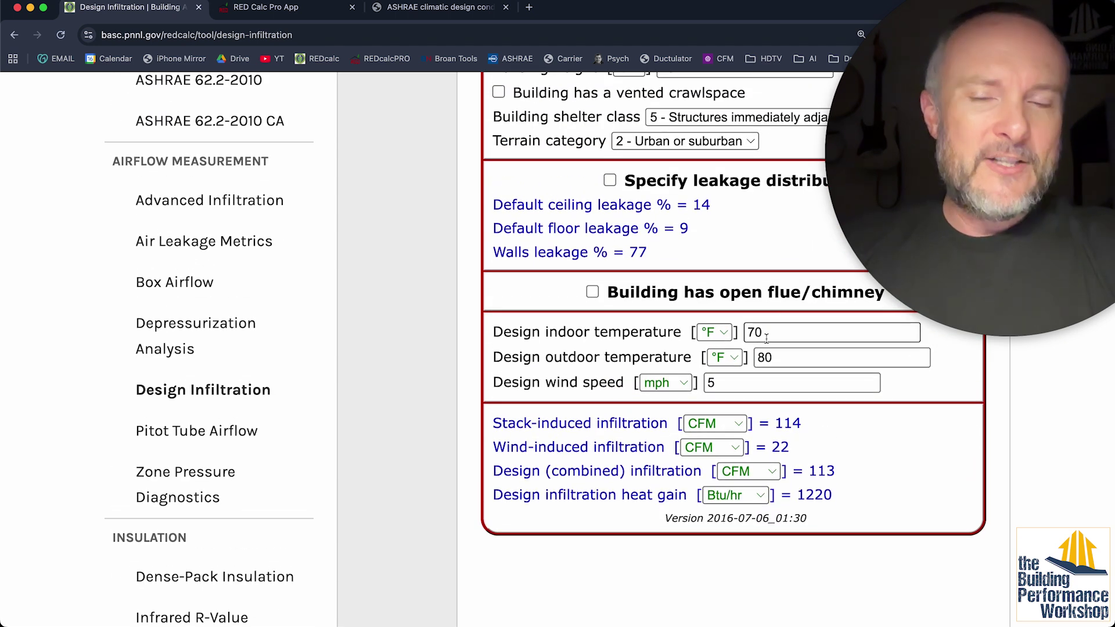
pyautogui.moveTo(781, 357); pyautogui.dragTo(756, 357)
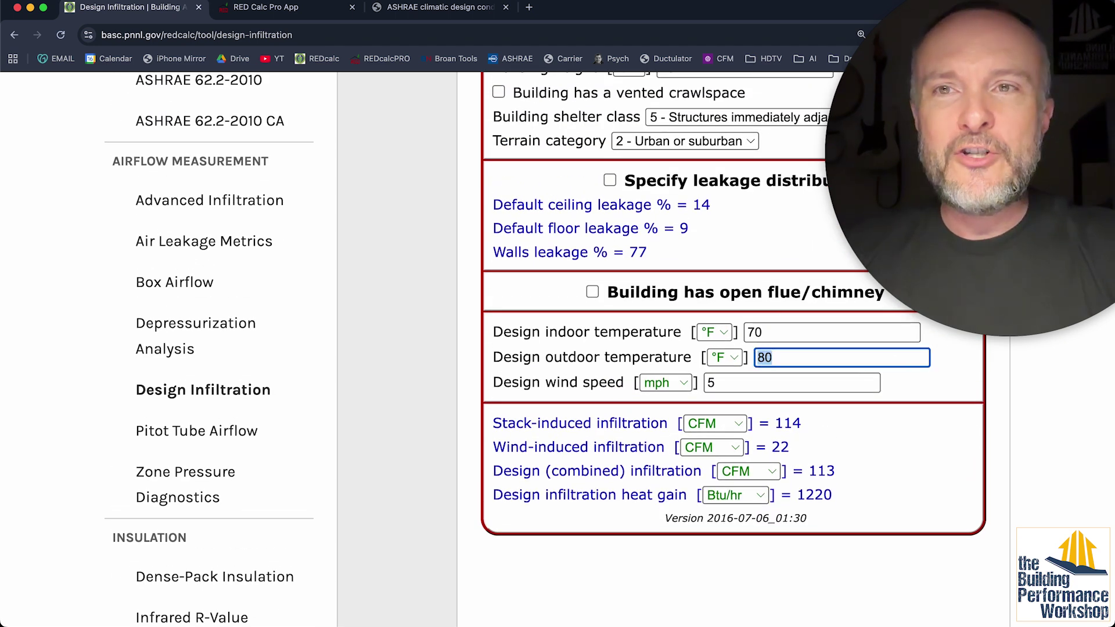
pyautogui.click(423, 11)
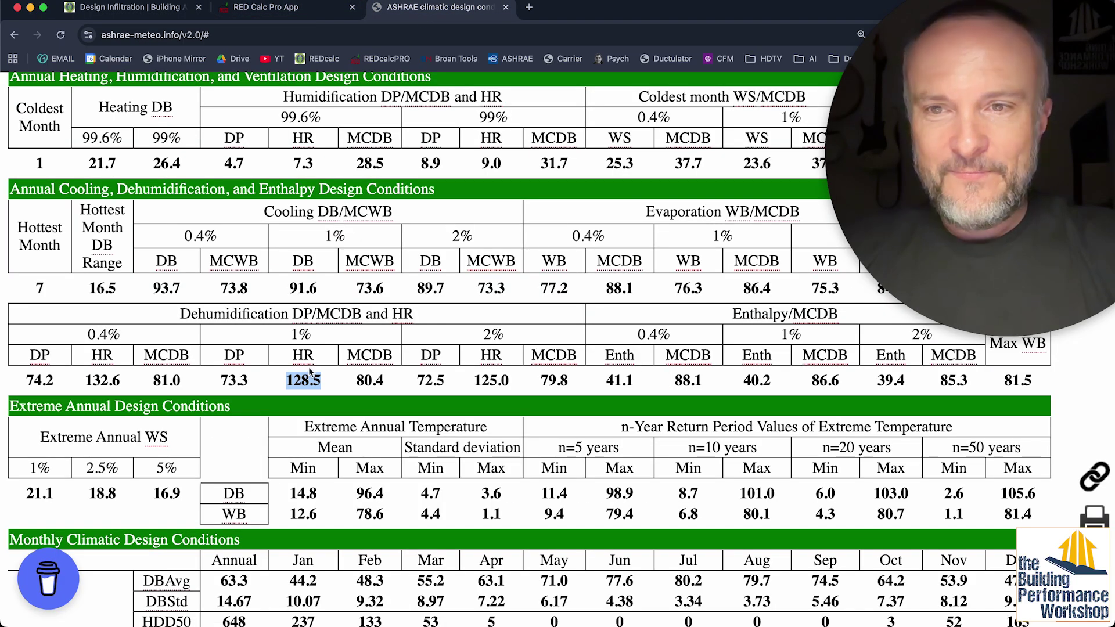
pyautogui.click(137, 8)
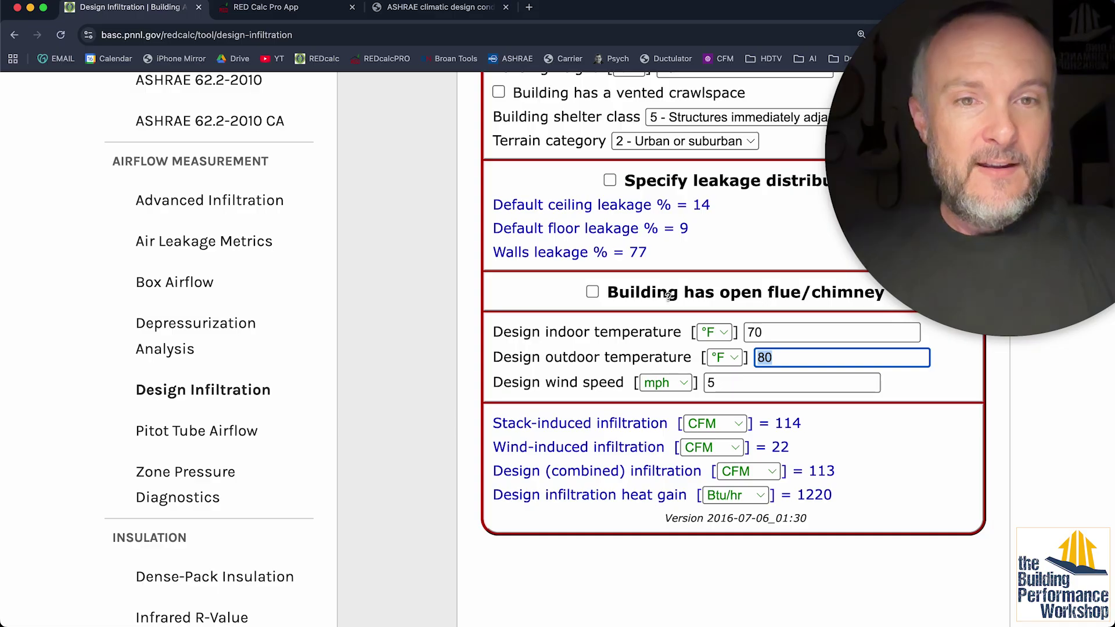
# Set the design indoor temperature to 72 °F and check the recalculated stack-induced infiltration
pyautogui.click(764, 330)
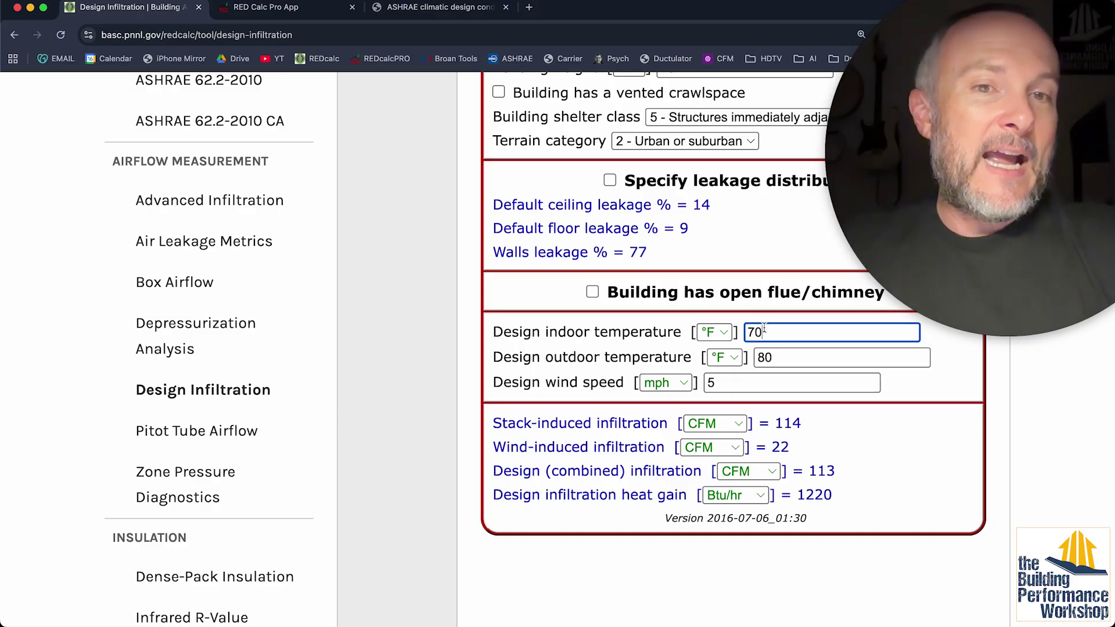
pyautogui.press('BackSpace')
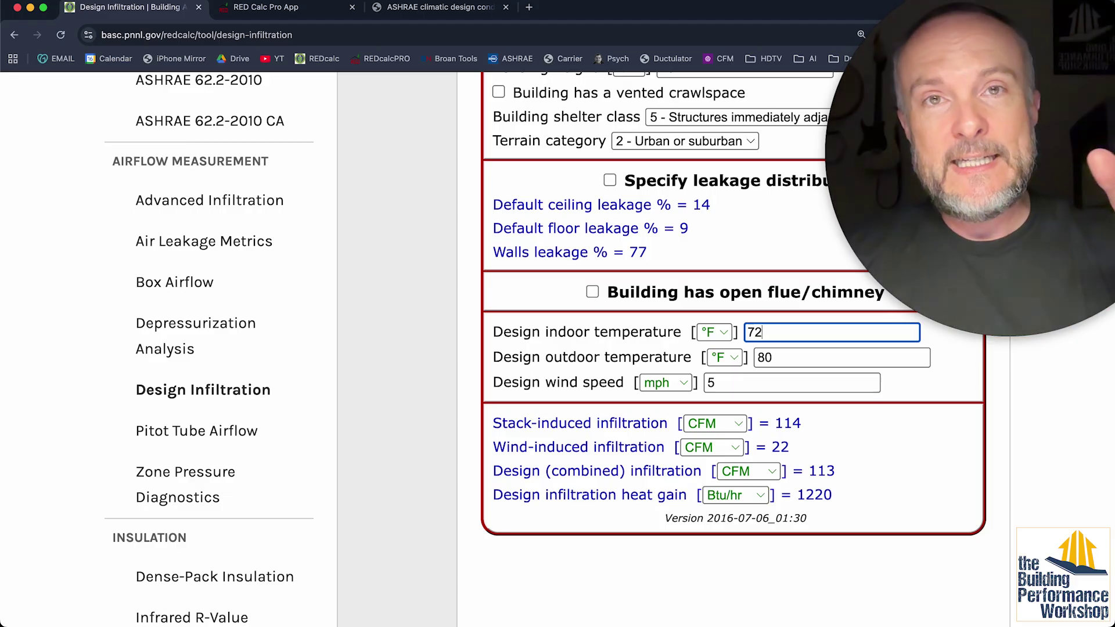
pyautogui.click(778, 357)
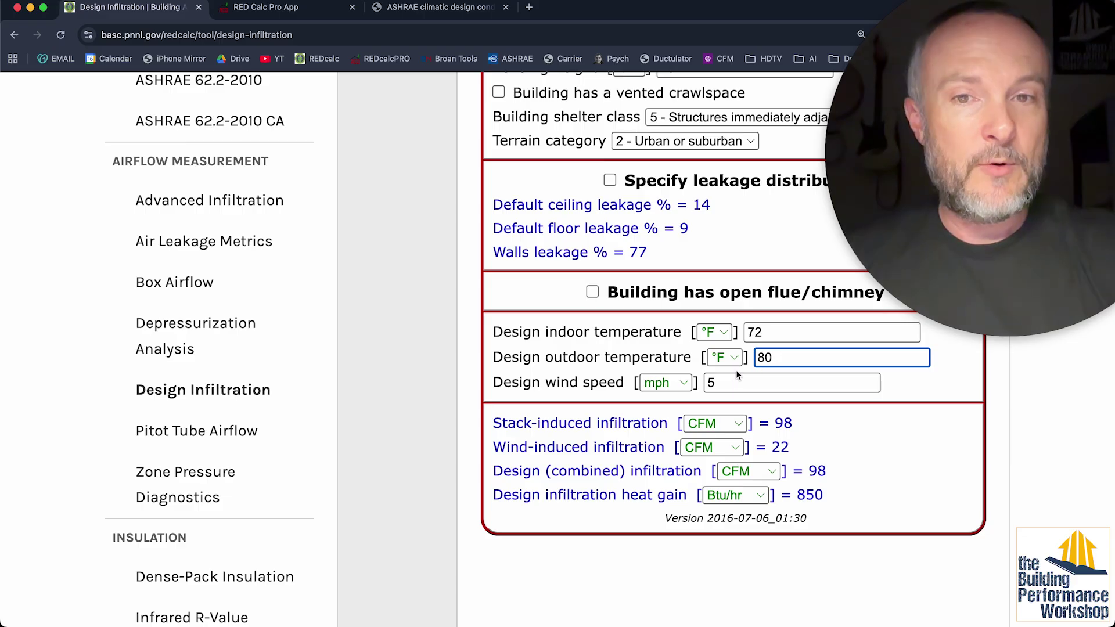
pyautogui.click(718, 383)
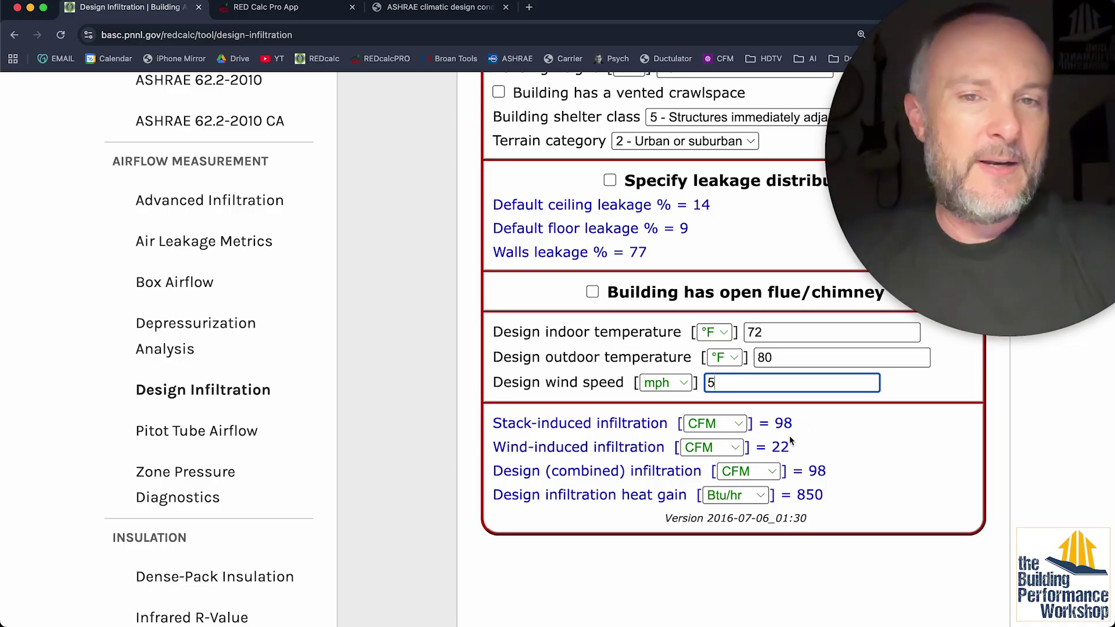
pyautogui.moveTo(777, 425); pyautogui.dragTo(794, 428)
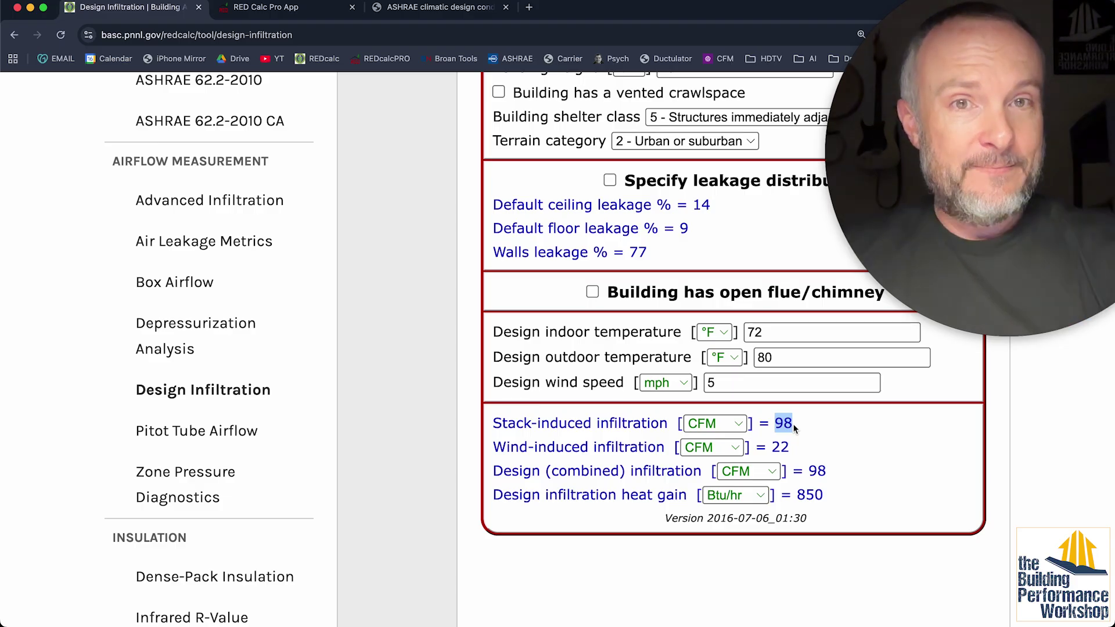
# Set the building leakage at 50 Pa to 290 CFM, leaving the pressure exponent at 0.65
pyautogui.scroll(5, 794, 427)
pyautogui.doubleClick(776, 263)
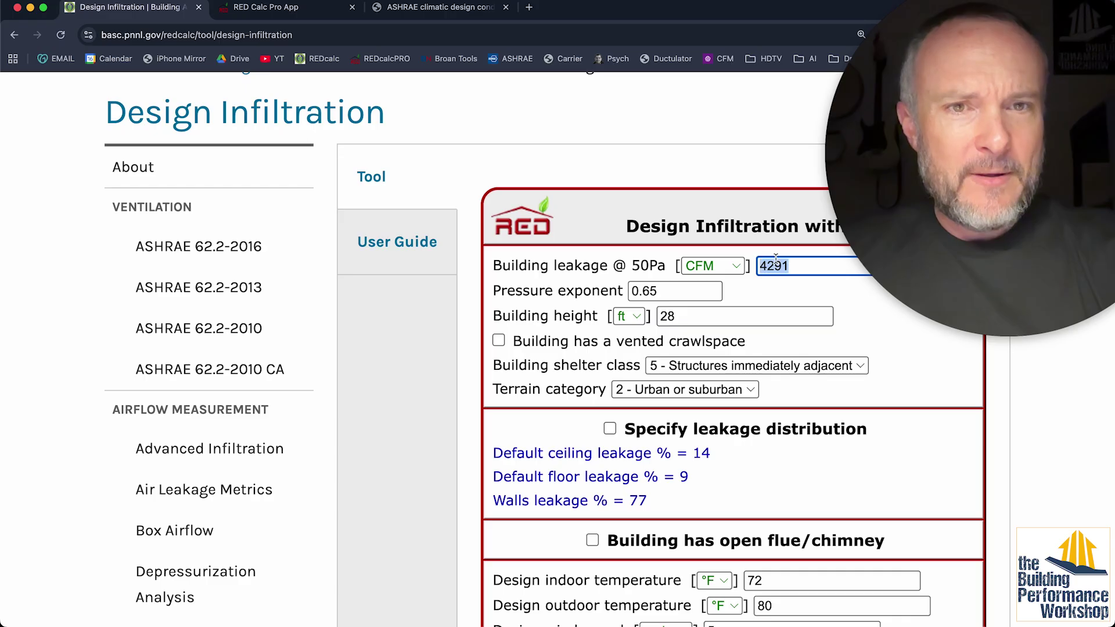
pyautogui.write('290')
pyautogui.click(709, 291)
pyautogui.write('~0.05')
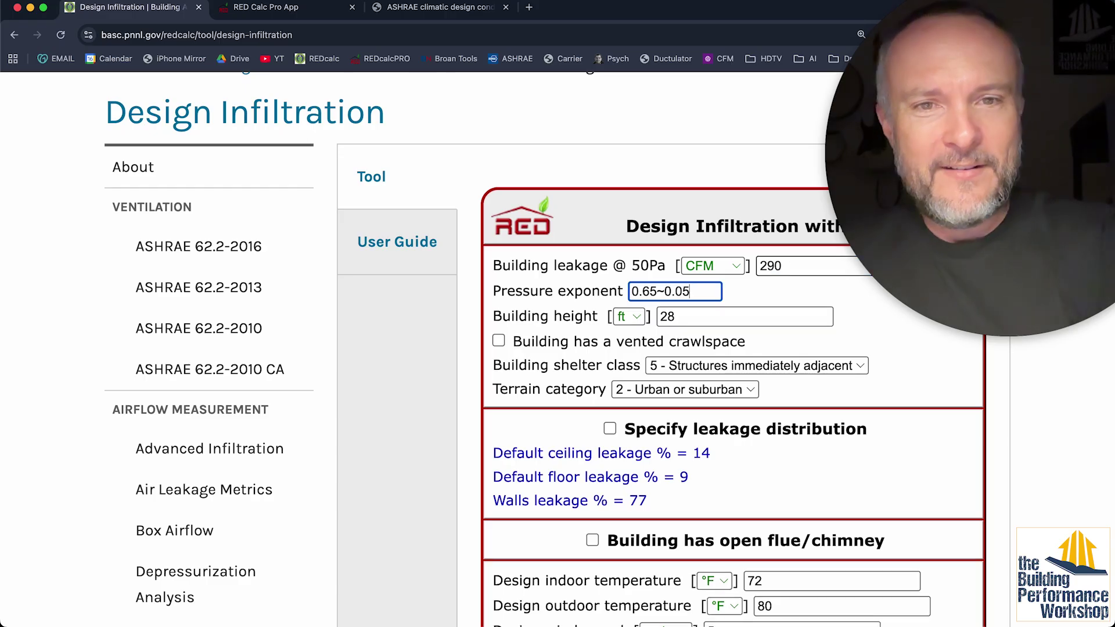
pyautogui.scroll(-5, 840, 340)
pyautogui.click(832, 336)
pyautogui.click(793, 428)
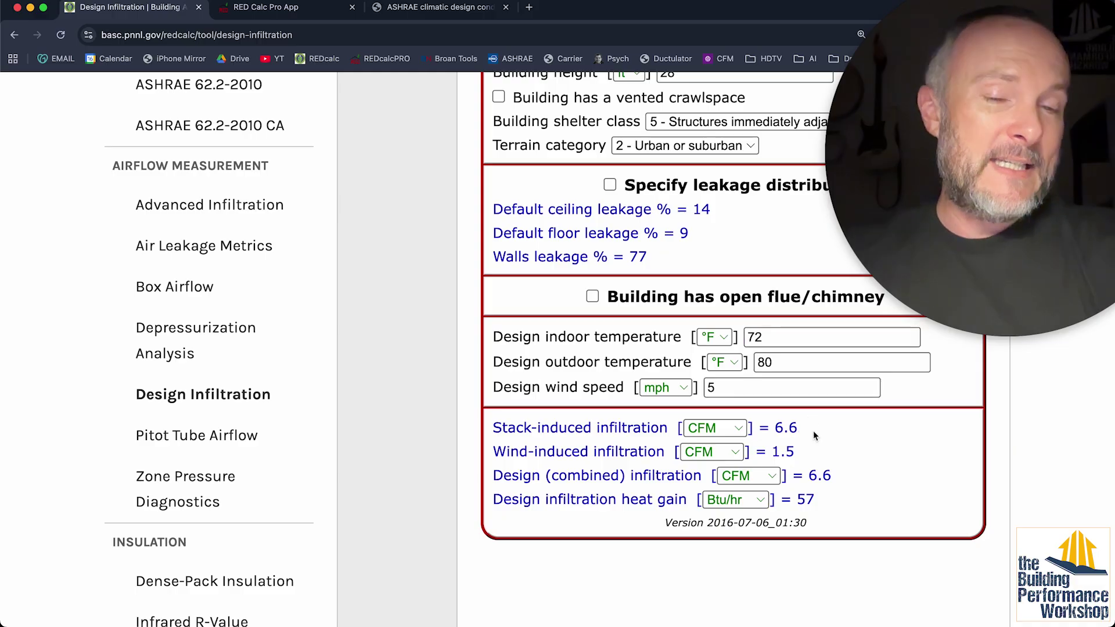
# Review the design infiltration results and compare them with the required mechanical ventilation in RED Calc Pro's Dilution Air tool
pyautogui.scroll(-1, 814, 436)
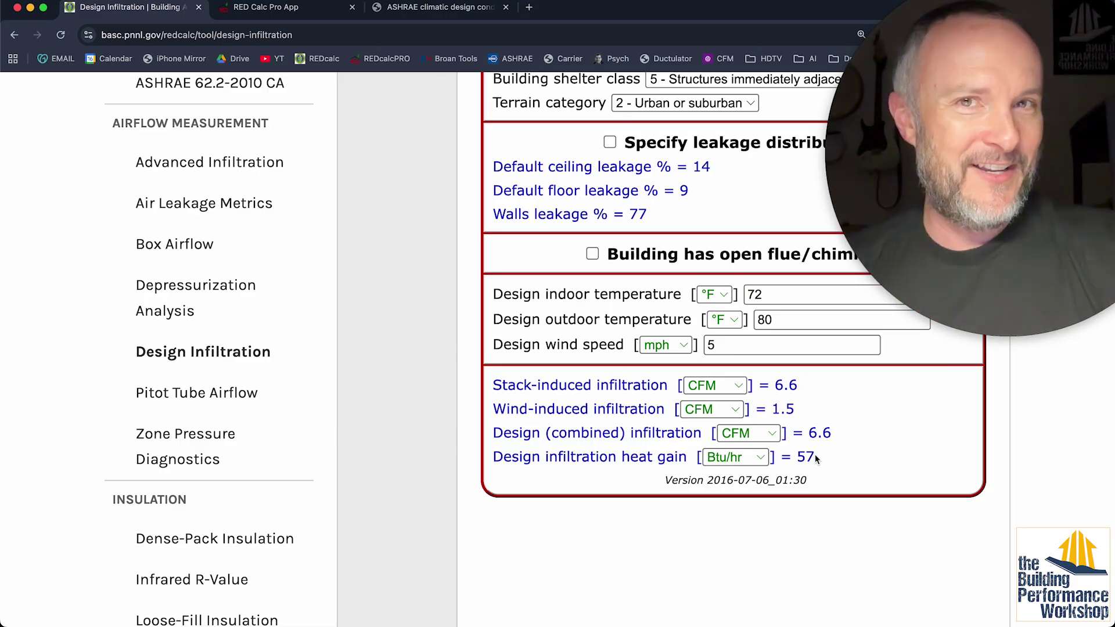
pyautogui.scroll(1, 815, 456)
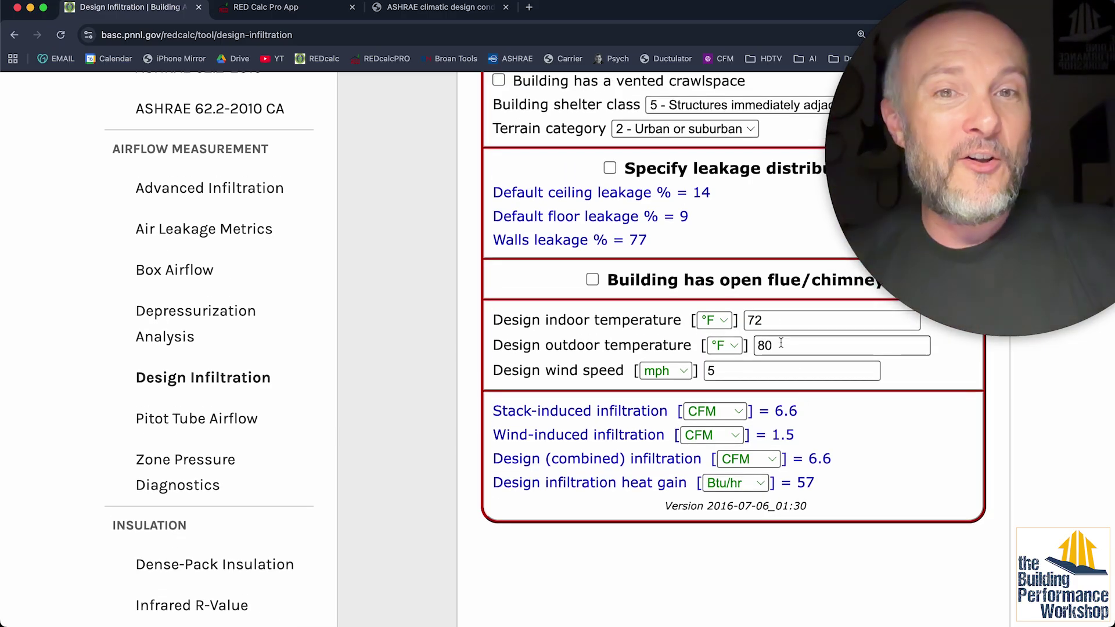
pyautogui.scroll(5, 781, 344)
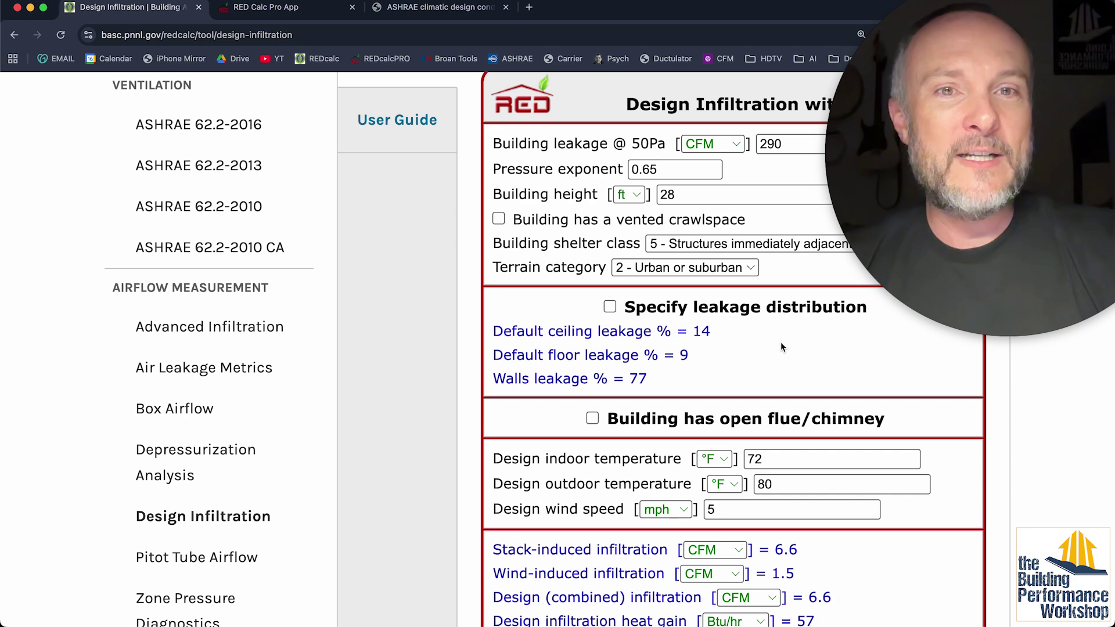
pyautogui.scroll(-4, 780, 347)
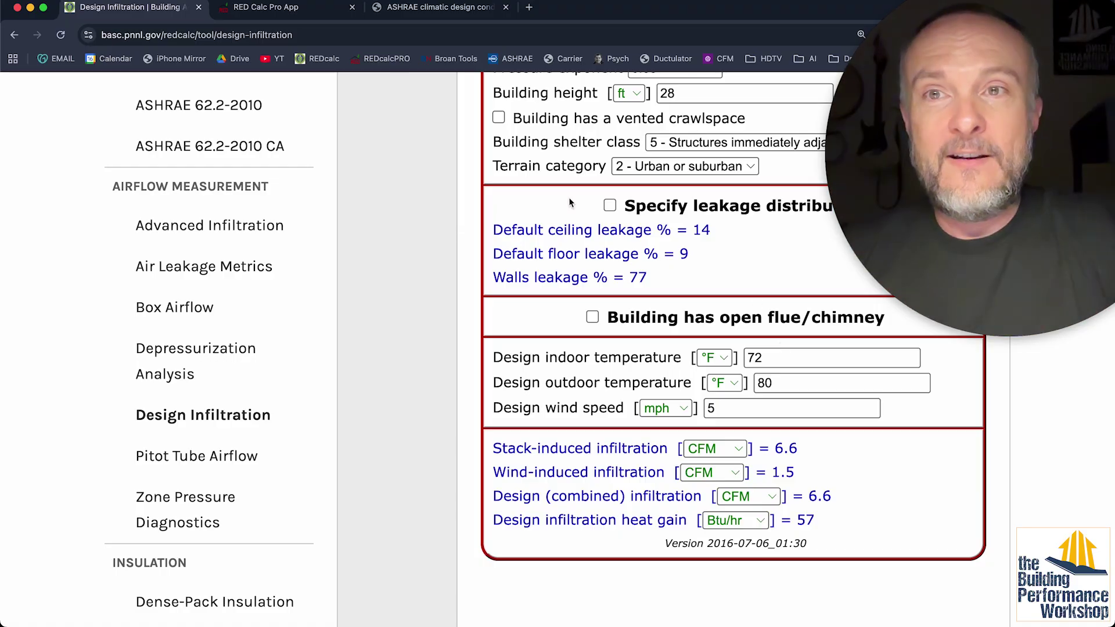
pyautogui.click(273, 7)
pyautogui.scroll(-8, 618, 351)
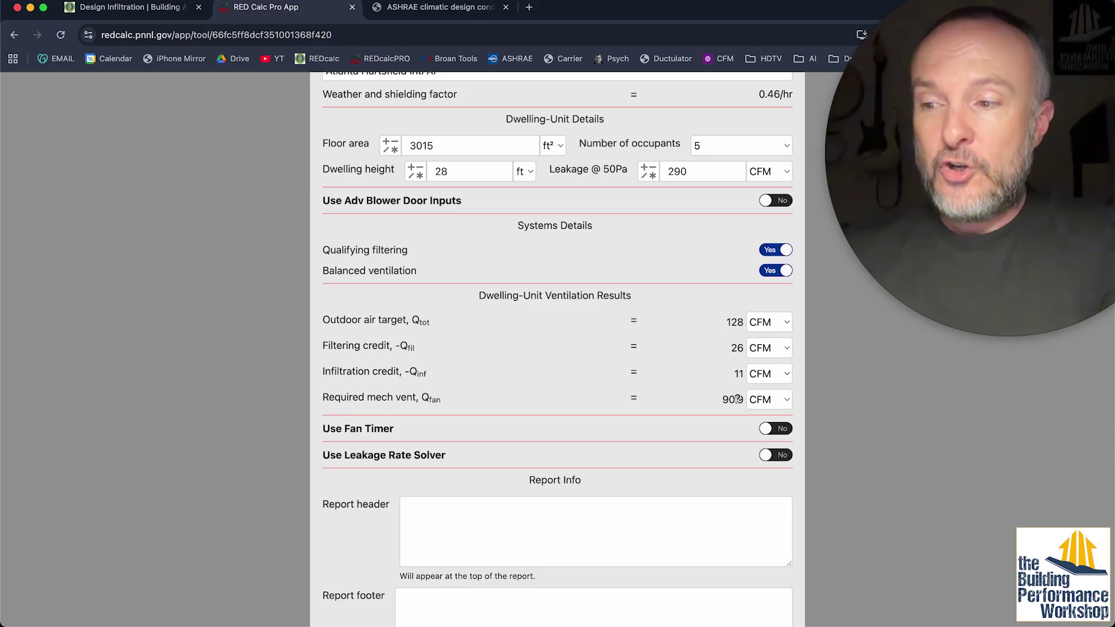
pyautogui.press('super+alt+Left')
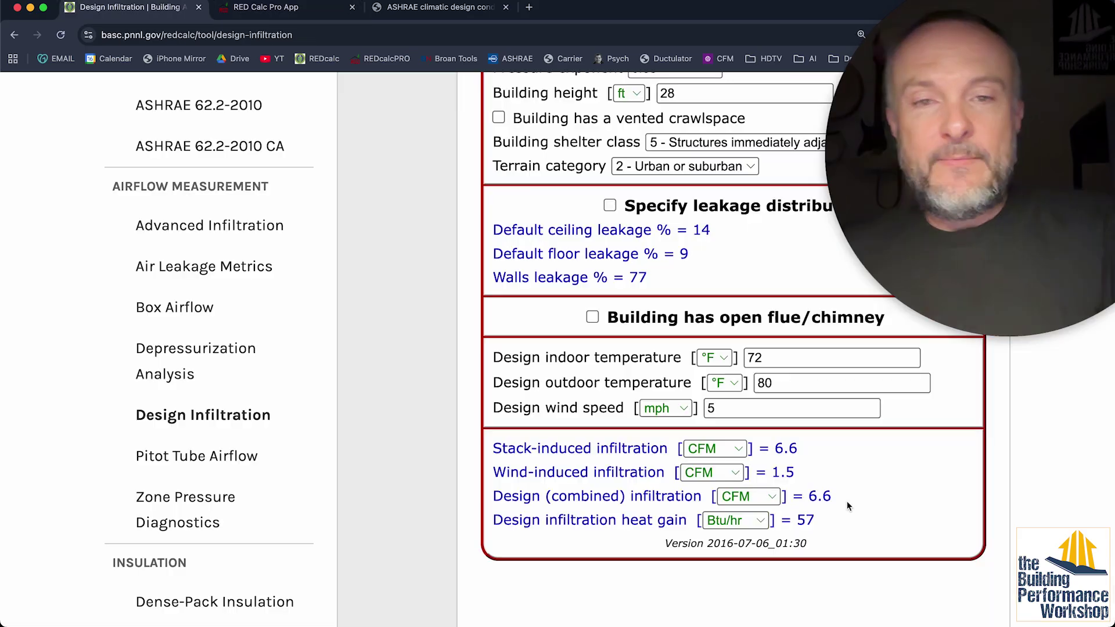
# Switch to the text editor, write the moisture load formula "69 gpp x 112 x 0.0148 =", and return to Chrome
pyautogui.moveTo(647, 589)
pyautogui.click(593, 595)
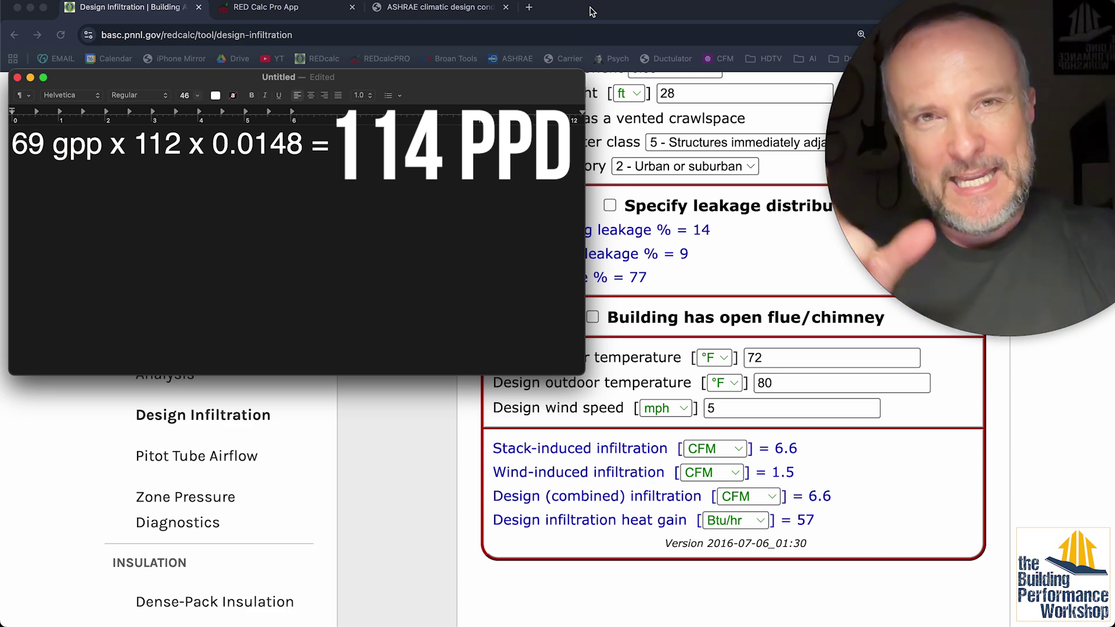
pyautogui.press('super+Tab')
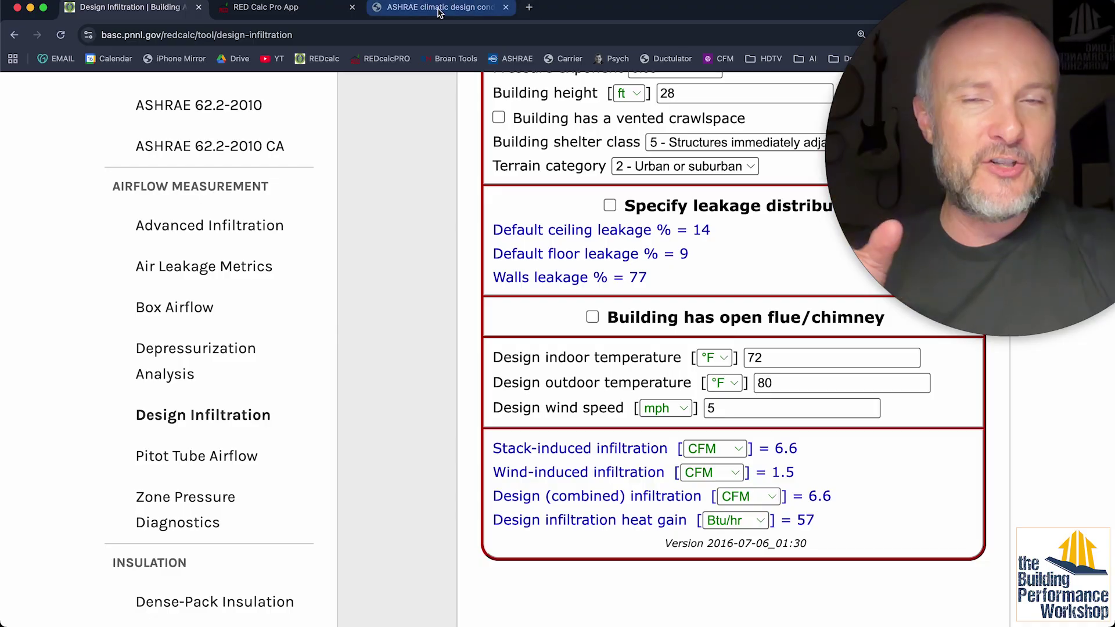